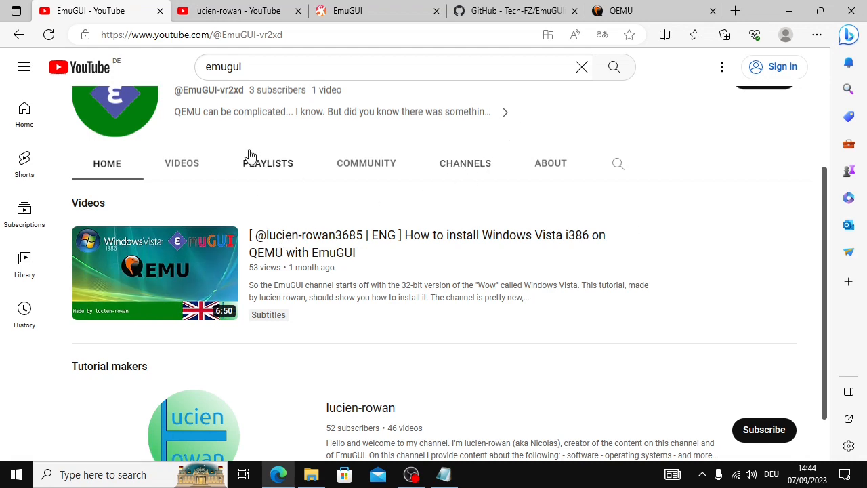
- Look over the EmuGUI YouTube channel and the tutorial maker's channel, including its list of videos
{"action": "scroll", "coordinate": [251, 156], "scroll_direction": "up", "scroll_amount": 3}
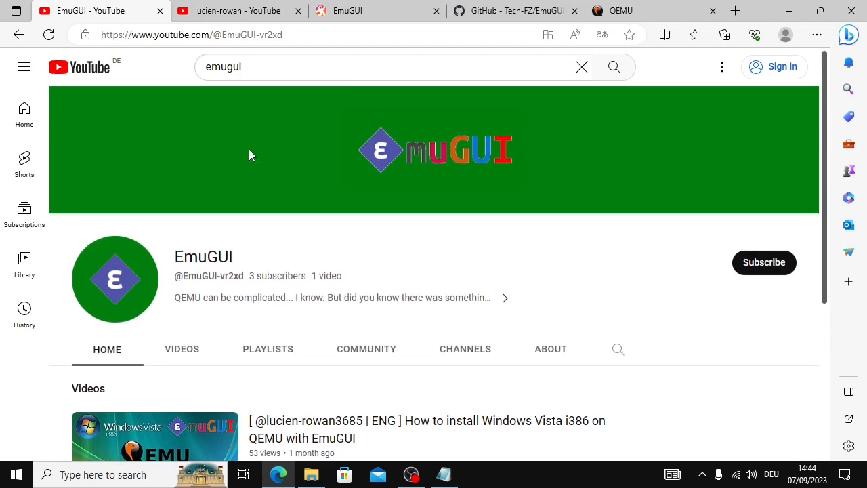
{"action": "scroll", "coordinate": [249, 156], "scroll_direction": "down", "scroll_amount": 2}
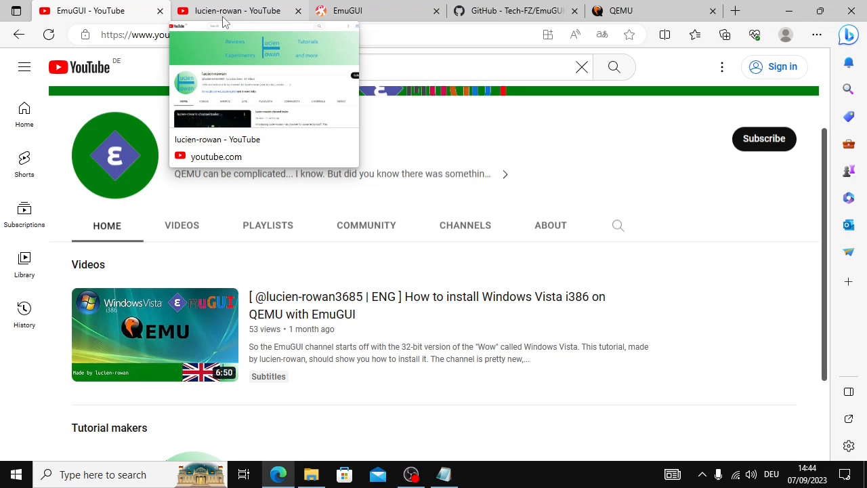
{"action": "left_click", "coordinate": [225, 21]}
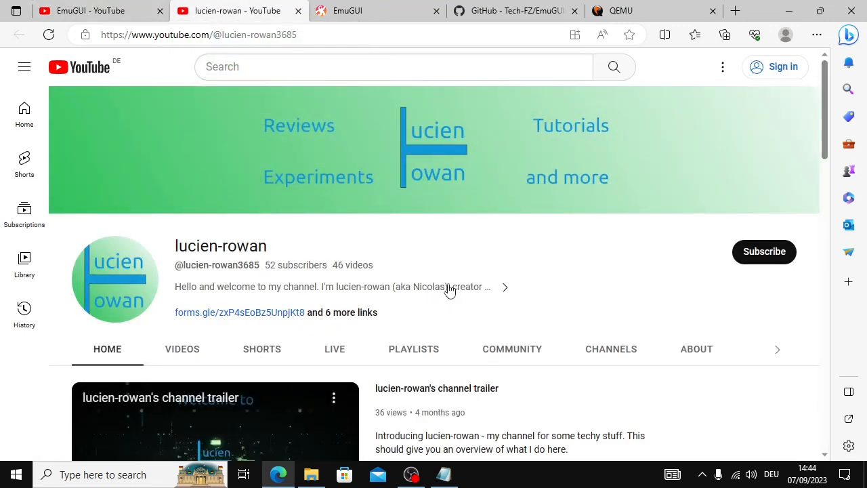
{"action": "scroll", "coordinate": [441, 292], "scroll_direction": "down", "scroll_amount": 3}
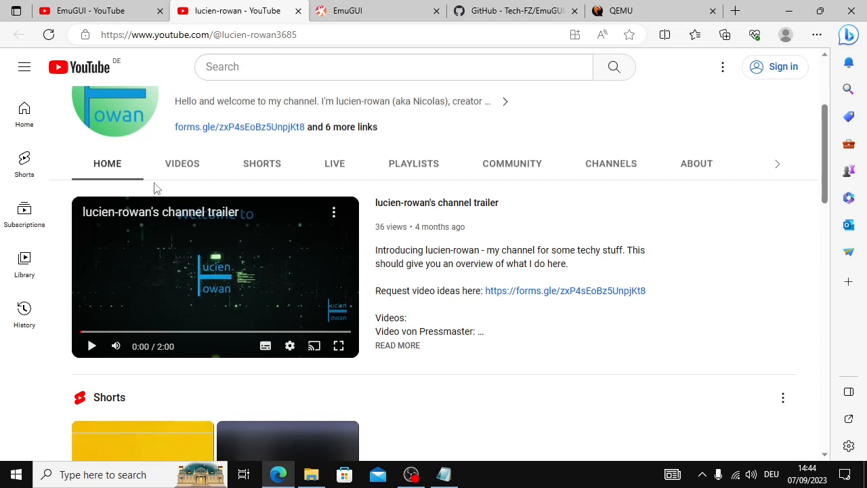
{"action": "left_click", "coordinate": [187, 169]}
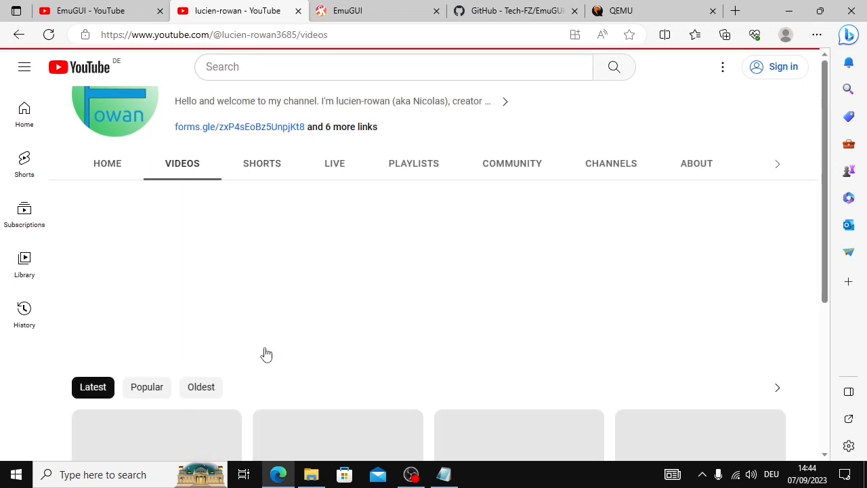
{"action": "key", "text": "ctrl+shift+Tab"}
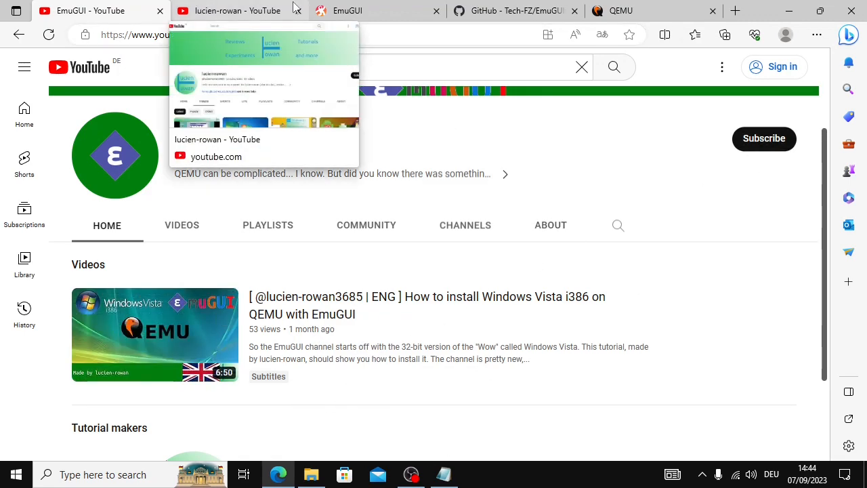
- Look over the EmuGUI channel page on Odysee
{"action": "left_click", "coordinate": [347, 11]}
{"action": "scroll", "coordinate": [406, 229], "scroll_direction": "down", "scroll_amount": 4}
{"action": "scroll", "coordinate": [396, 315], "scroll_direction": "up", "scroll_amount": 3}
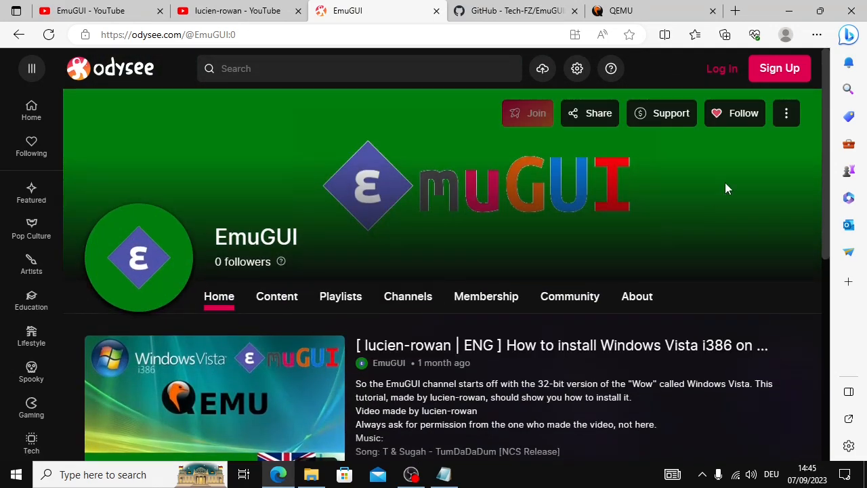
- Examine the Tech-FZ/EmuGUI repository on GitHub, including its file list and releases
{"action": "key", "text": "ctrl+Tab"}
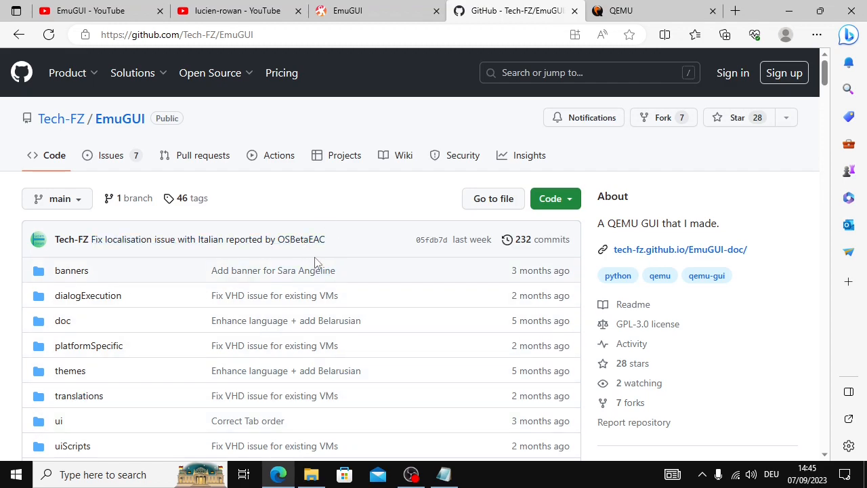
{"action": "scroll", "coordinate": [315, 263], "scroll_direction": "down", "scroll_amount": 20}
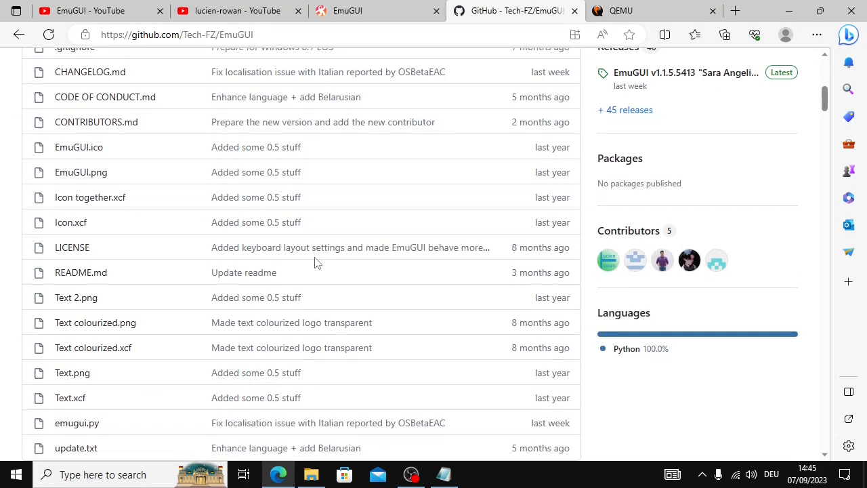
{"action": "scroll", "coordinate": [315, 263], "scroll_direction": "up", "scroll_amount": 20}
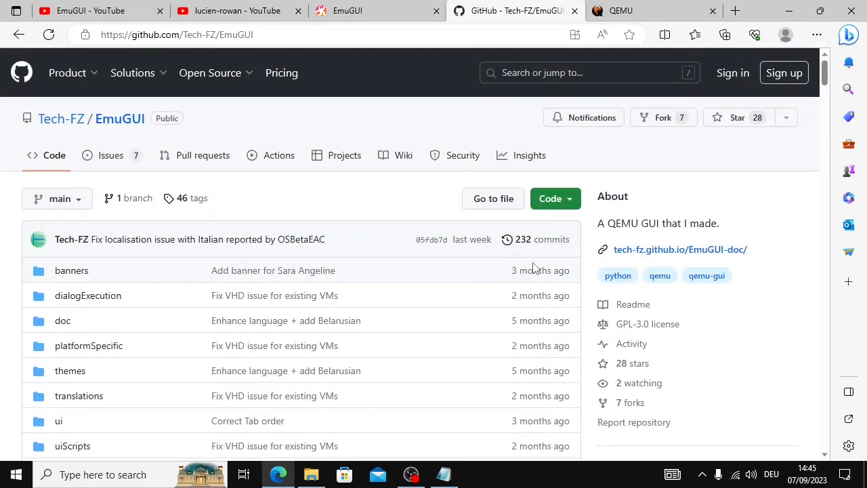
{"action": "scroll", "coordinate": [533, 268], "scroll_direction": "down", "scroll_amount": 2}
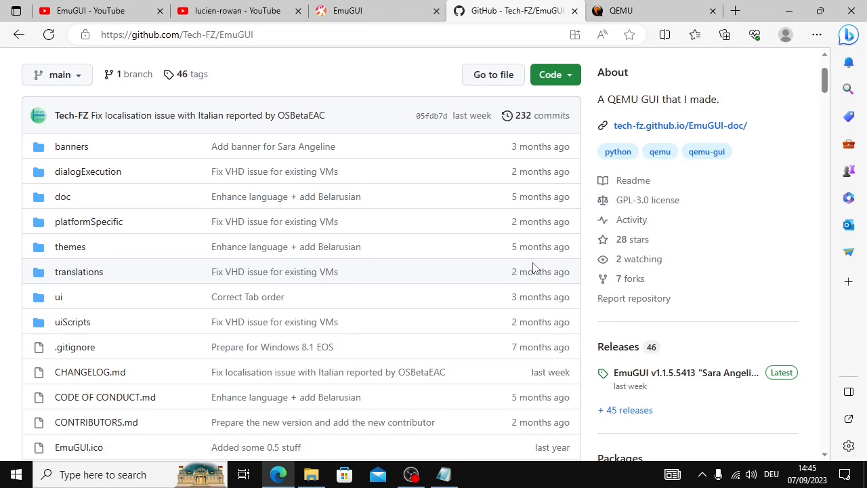
{"action": "scroll", "coordinate": [533, 269], "scroll_direction": "down", "scroll_amount": 1}
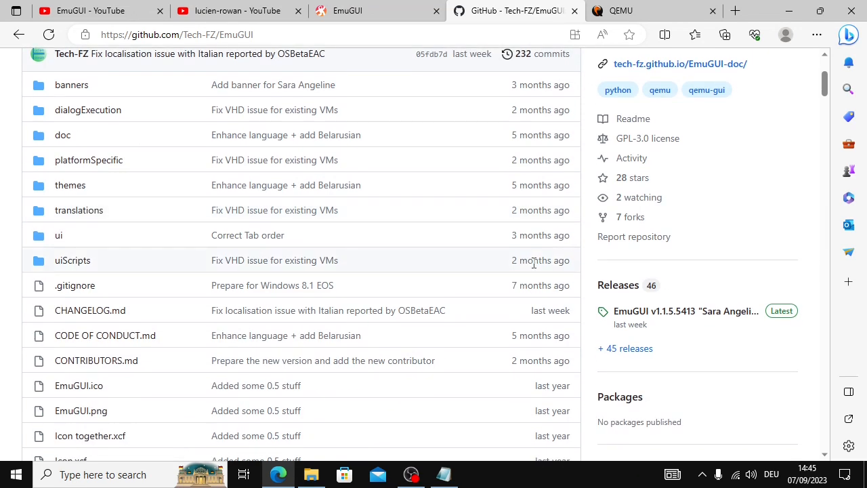
{"action": "scroll", "coordinate": [529, 237], "scroll_direction": "up", "scroll_amount": 3}
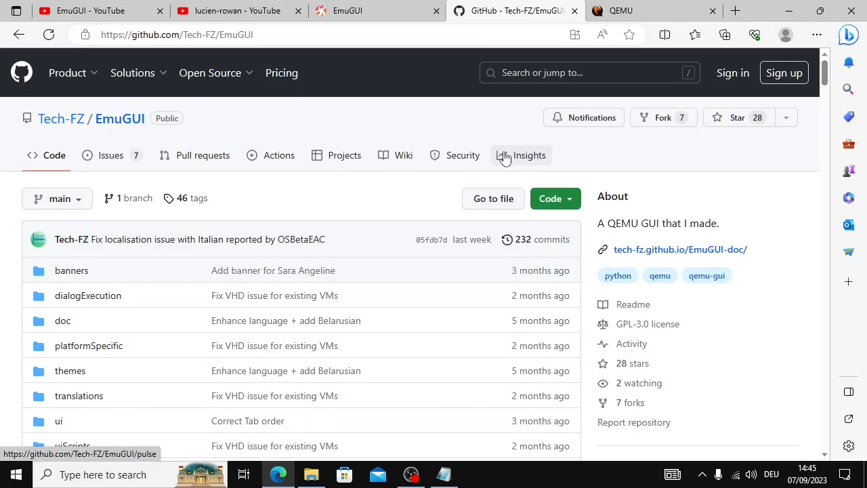
- View the latest releases on the QEMU website and return to the EmuGUI GitHub repository
{"action": "left_click", "coordinate": [621, 11]}
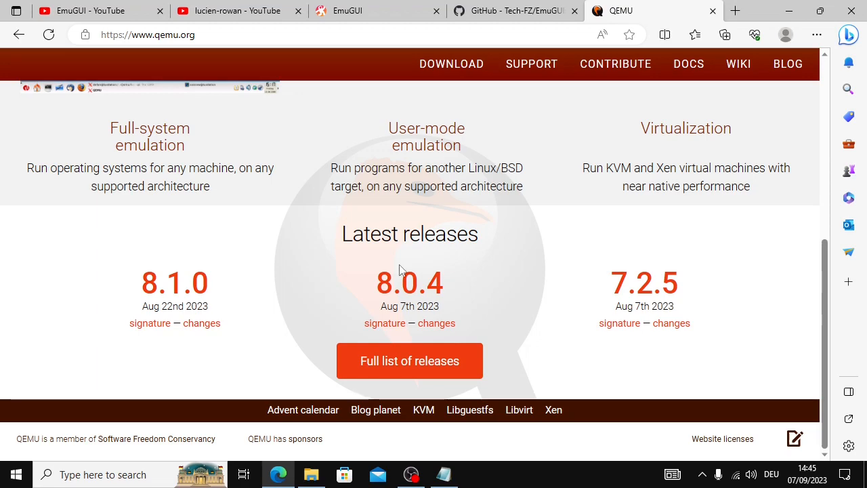
{"action": "scroll", "coordinate": [356, 339], "scroll_direction": "up", "scroll_amount": 10}
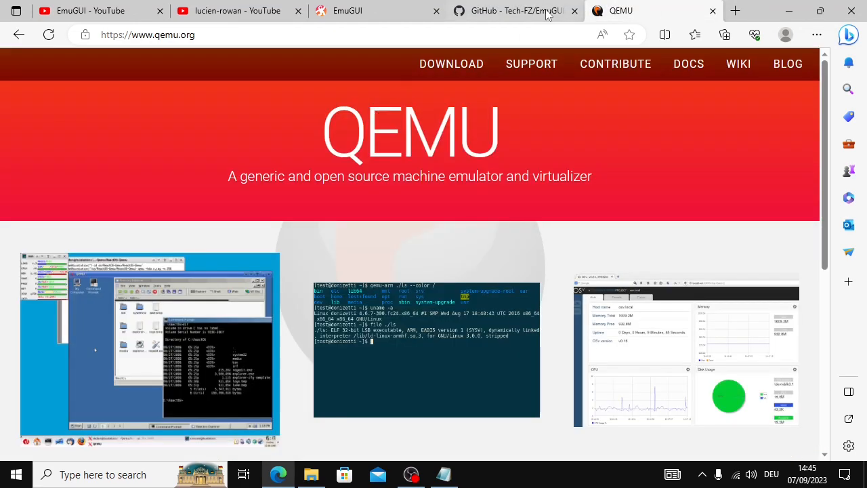
{"action": "left_click", "coordinate": [516, 15]}
{"action": "scroll", "coordinate": [406, 92], "scroll_direction": "down", "scroll_amount": 20}
{"action": "scroll", "coordinate": [395, 88], "scroll_direction": "up", "scroll_amount": 20}
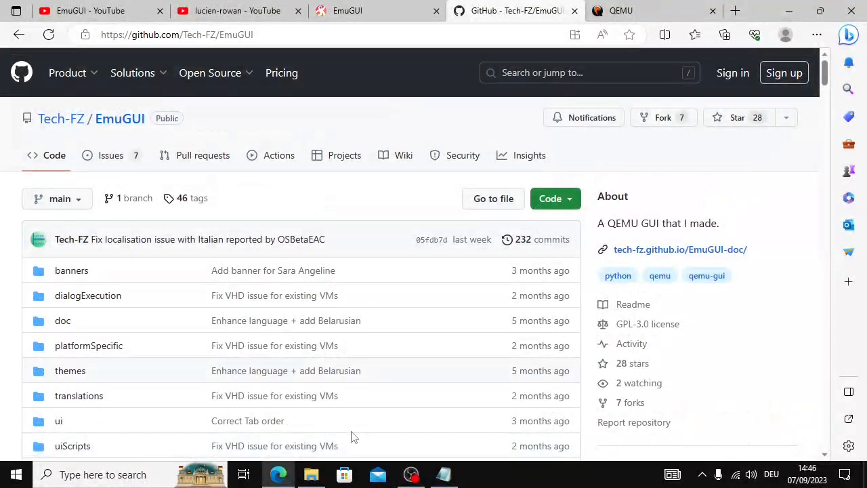
- Switch to File Explorer, view the EmuGUI_v1.1.5.5413_Win_amd64 folder, and minimize the window
{"action": "mouse_move", "coordinate": [316, 474]}
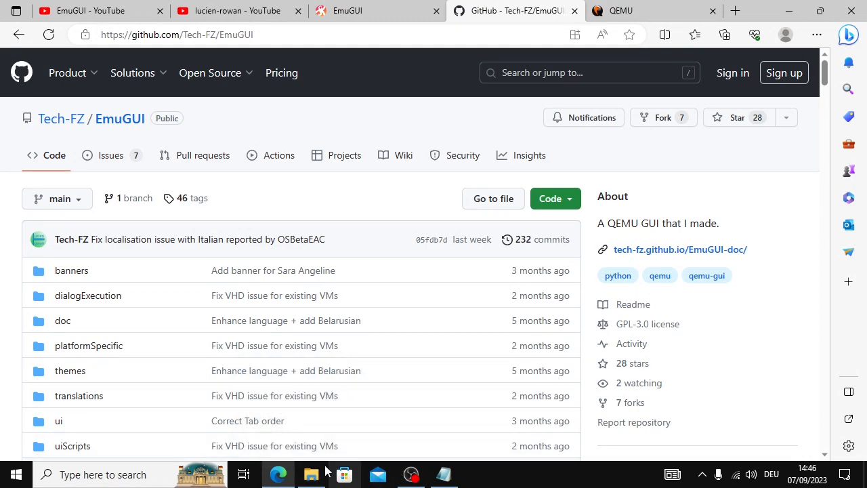
{"action": "left_click", "coordinate": [311, 475]}
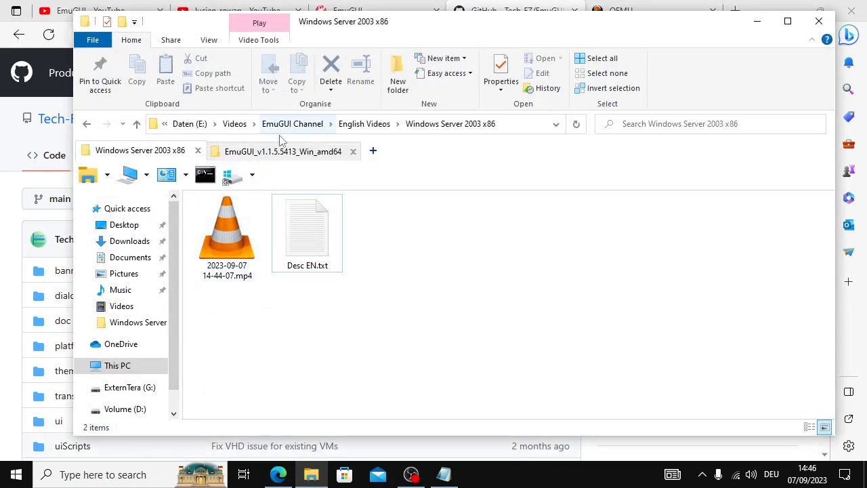
{"action": "left_click", "coordinate": [290, 152]}
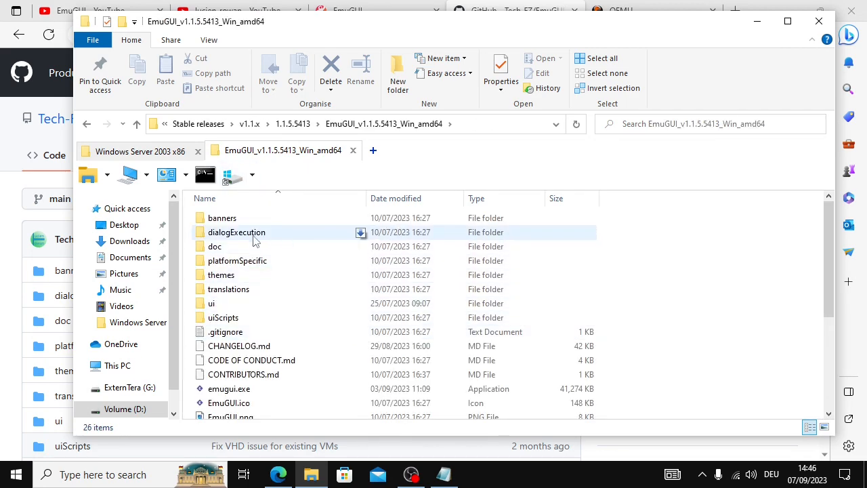
{"action": "left_click", "coordinate": [758, 21]}
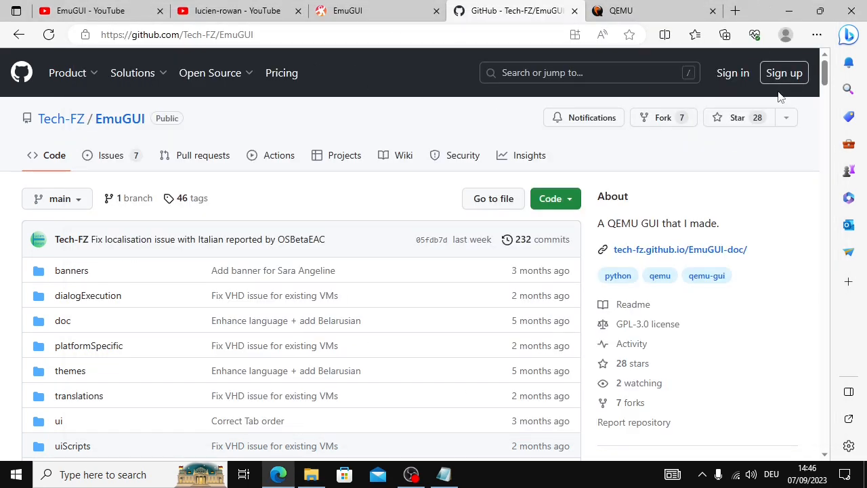
- Revisit the QEMU homepage and close the browser window
{"action": "left_click", "coordinate": [676, 7]}
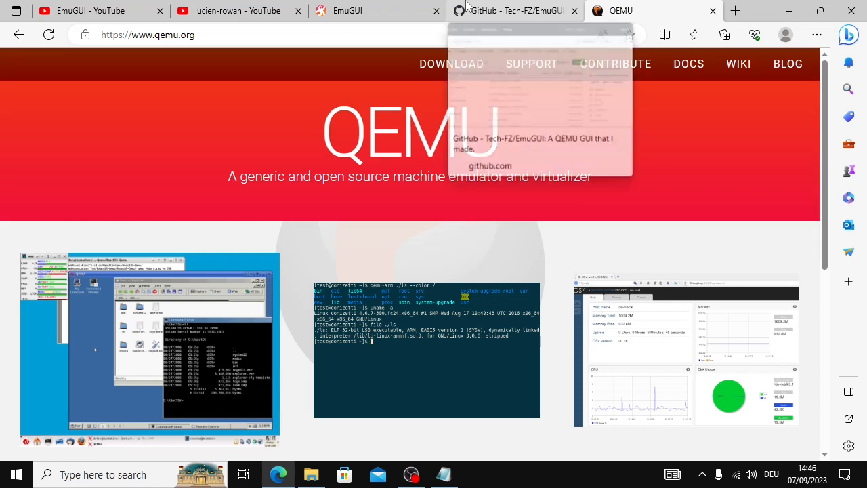
{"action": "left_click", "coordinate": [851, 11]}
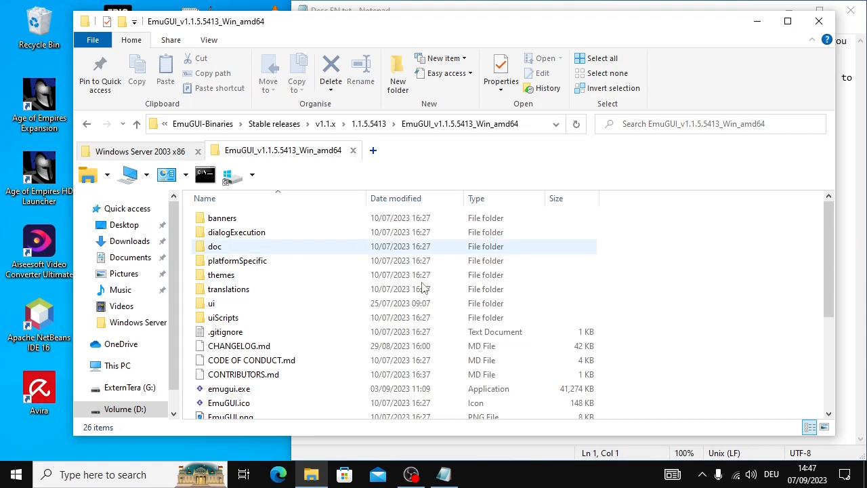
- Launch emugui.exe from the EmuGUI_v1.1.5.5413_Win_amd64 folder and maximize the EmuGUI window
{"action": "scroll", "coordinate": [278, 244], "scroll_direction": "down", "scroll_amount": 3}
{"action": "scroll", "coordinate": [278, 244], "scroll_direction": "up", "scroll_amount": 3}
{"action": "scroll", "coordinate": [222, 249], "scroll_direction": "down", "scroll_amount": 4}
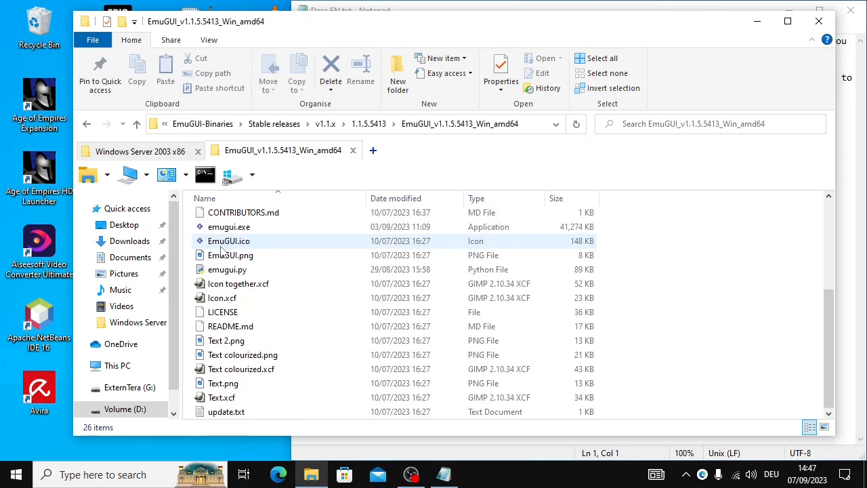
{"action": "scroll", "coordinate": [231, 254], "scroll_direction": "up", "scroll_amount": 1}
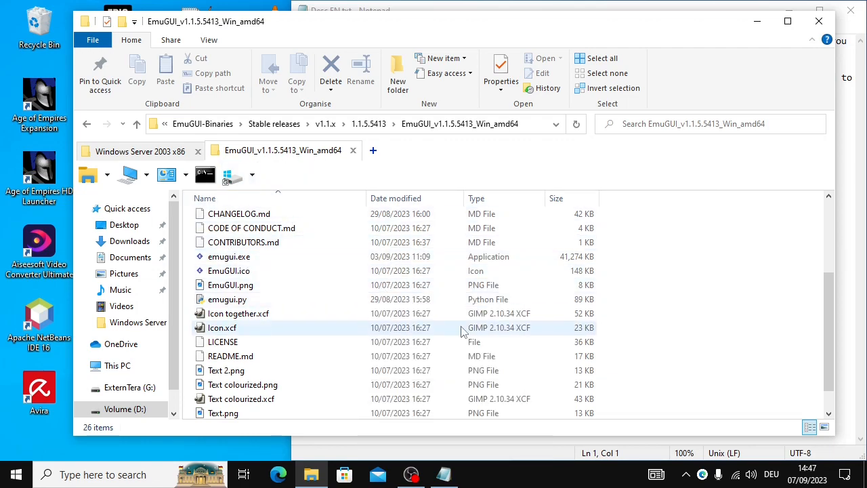
{"action": "scroll", "coordinate": [244, 292], "scroll_direction": "up", "scroll_amount": 1}
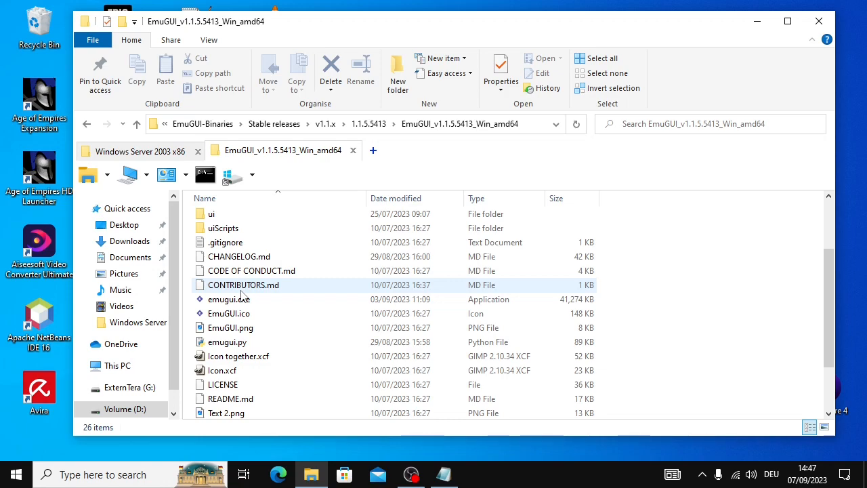
{"action": "scroll", "coordinate": [242, 297], "scroll_direction": "down", "scroll_amount": 2}
{"action": "scroll", "coordinate": [231, 296], "scroll_direction": "up", "scroll_amount": 1}
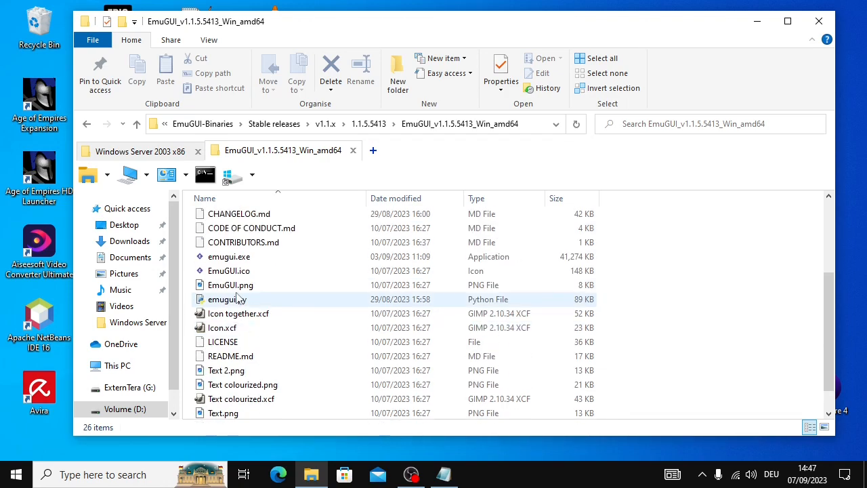
{"action": "left_click", "coordinate": [246, 258]}
{"action": "left_click", "coordinate": [246, 258]}
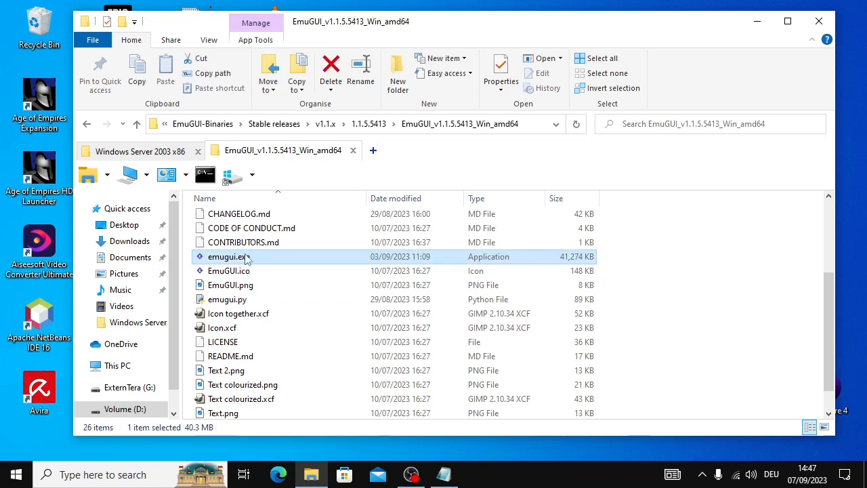
{"action": "double_click", "coordinate": [282, 260]}
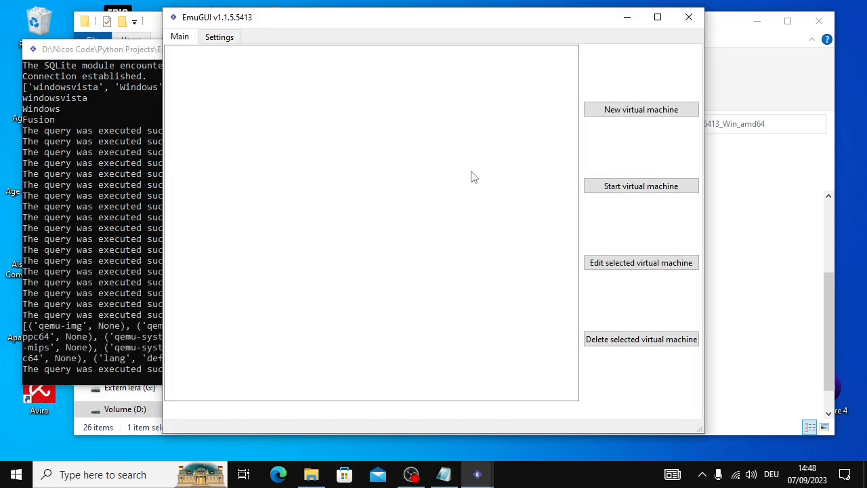
{"action": "left_click", "coordinate": [657, 17]}
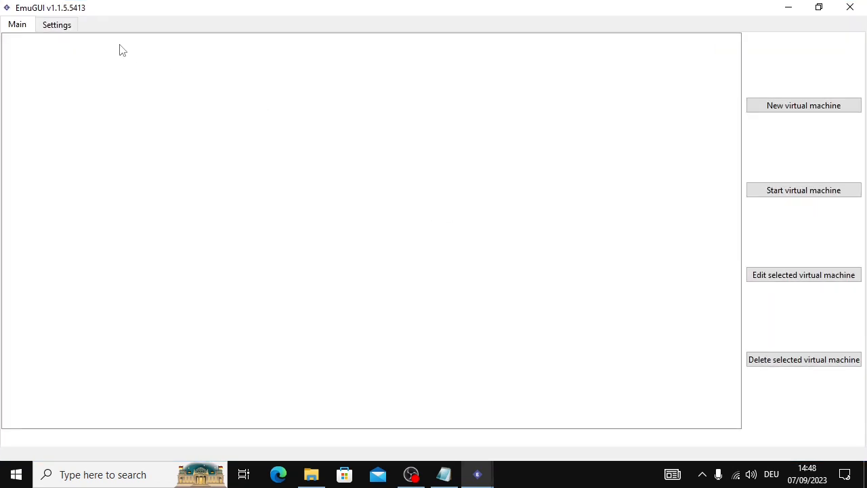
- Review the language choices in the general settings, keeping System default, and view the About EmuGUI information
{"action": "left_click", "coordinate": [72, 27]}
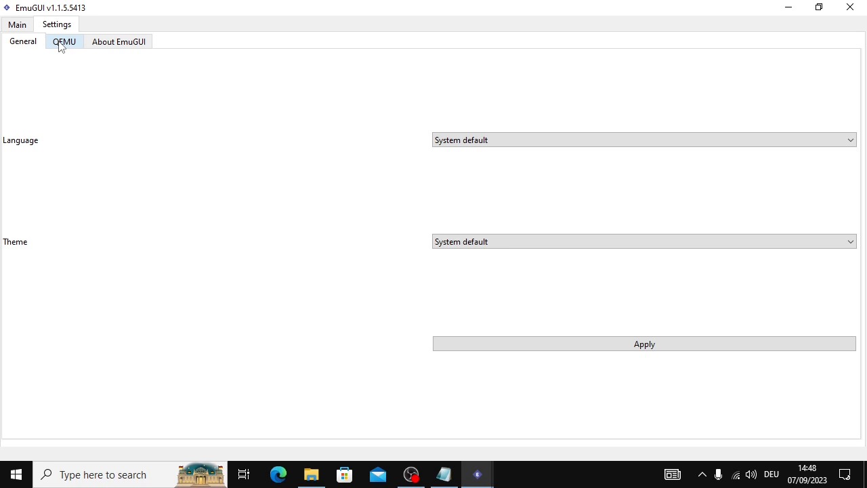
{"action": "left_click", "coordinate": [510, 140]}
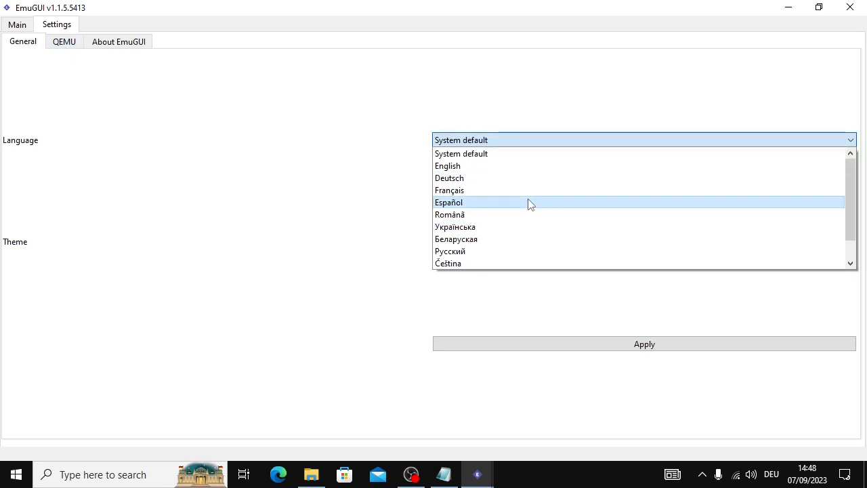
{"action": "left_click", "coordinate": [437, 150]}
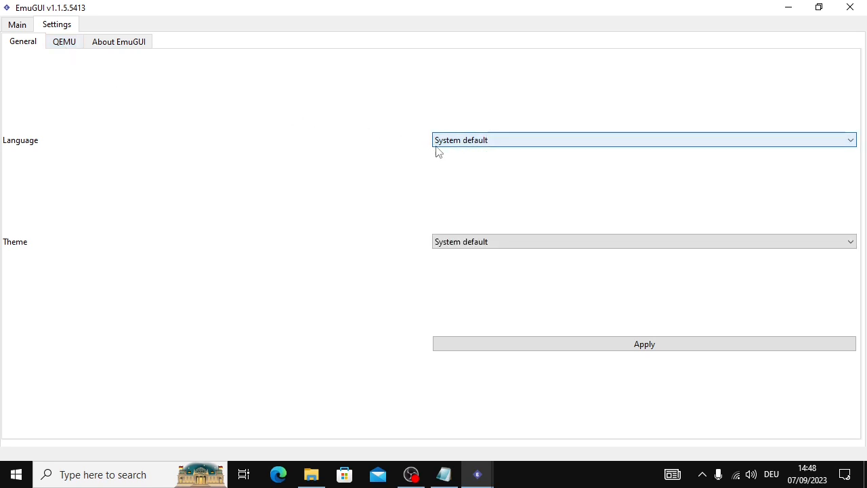
{"action": "left_click", "coordinate": [122, 43]}
{"action": "left_click", "coordinate": [74, 44]}
{"action": "left_click", "coordinate": [99, 42]}
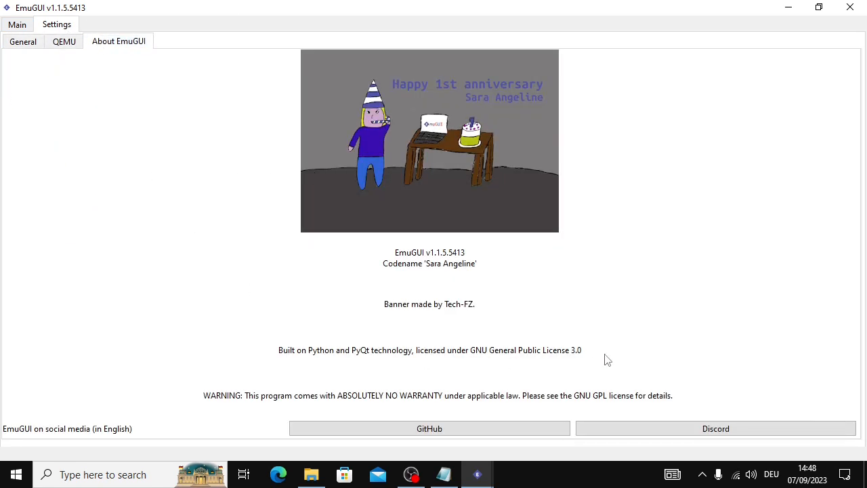
- Enter the qemu-img path beginning with C:\Program in the QEMU settings
{"action": "left_click", "coordinate": [62, 42]}
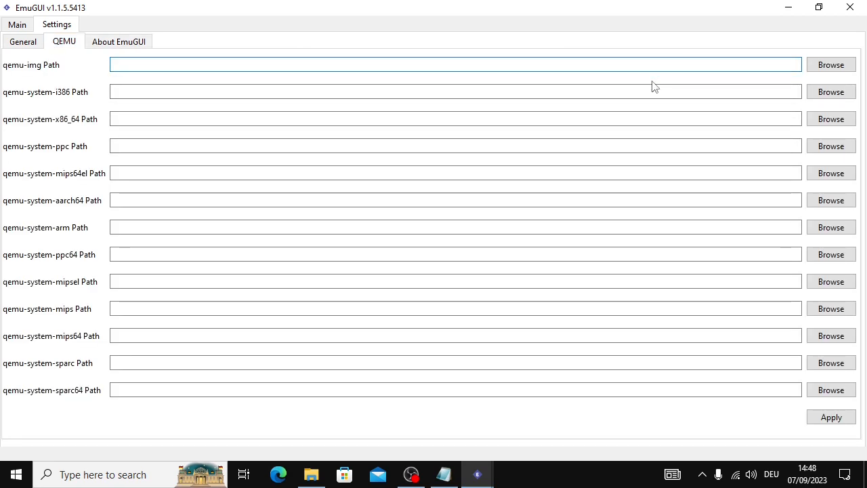
{"action": "type", "text": "C:\\Program"}
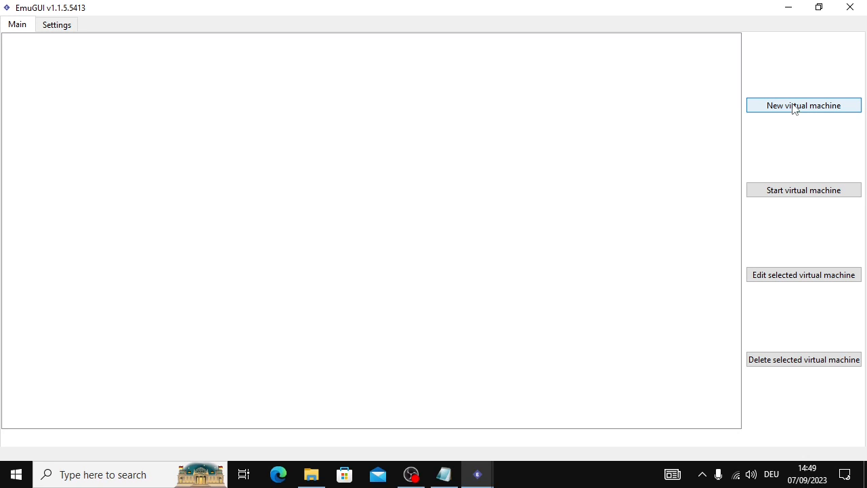
- Create a virtual machine named Windows Server 2003 i386 with i386 architecture, and let QEMU decide the machine type
{"action": "left_click", "coordinate": [795, 106]}
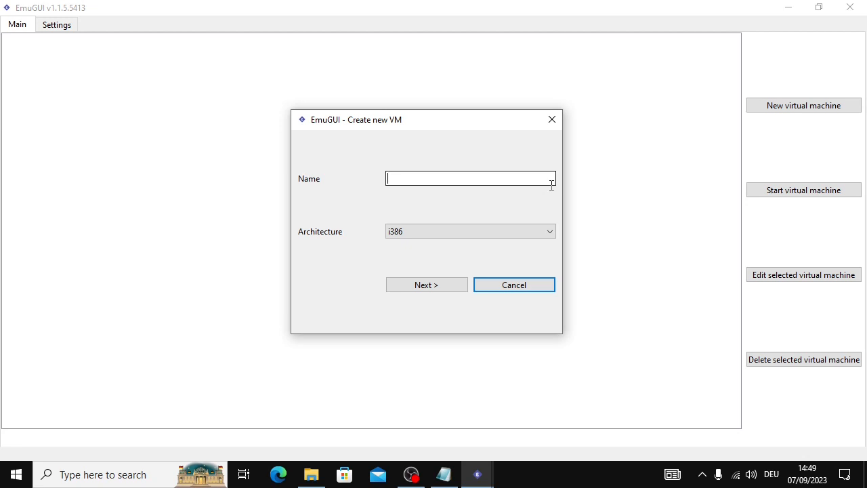
{"action": "type", "text": "Windows Server 2003 i386"}
{"action": "left_click", "coordinate": [434, 284]}
{"action": "left_click", "coordinate": [438, 167]}
{"action": "left_click", "coordinate": [438, 180]}
- Set the new virtual machine's CPU to qemu32
{"action": "left_click", "coordinate": [448, 208]}
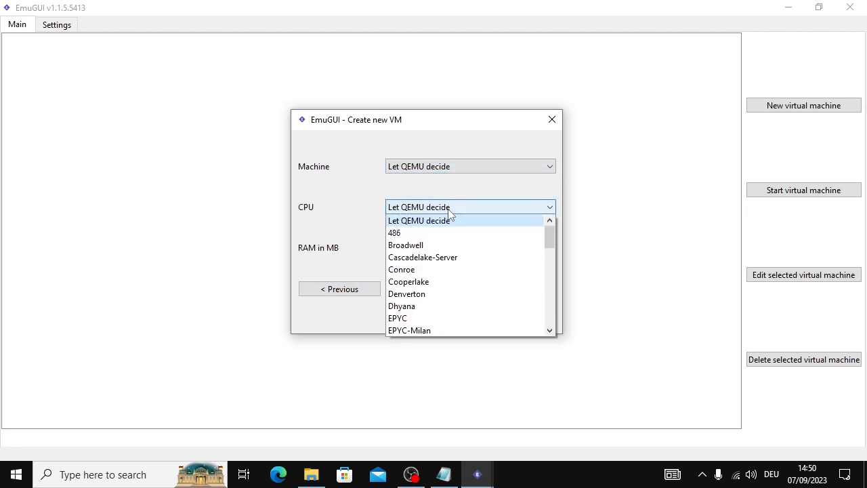
{"action": "scroll", "coordinate": [464, 269], "scroll_direction": "down", "scroll_amount": 7}
{"action": "scroll", "coordinate": [465, 269], "scroll_direction": "down", "scroll_amount": 4}
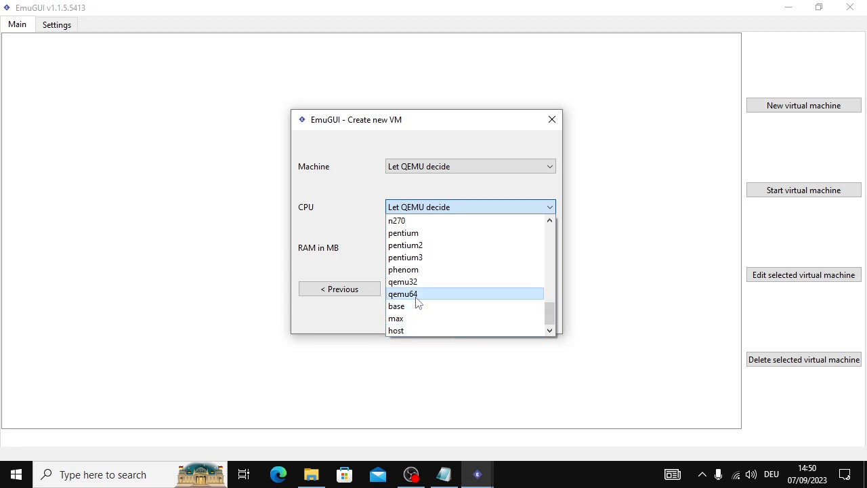
{"action": "scroll", "coordinate": [423, 300], "scroll_direction": "up", "scroll_amount": 1}
{"action": "scroll", "coordinate": [422, 291], "scroll_direction": "down", "scroll_amount": 1}
{"action": "scroll", "coordinate": [426, 293], "scroll_direction": "up", "scroll_amount": 1}
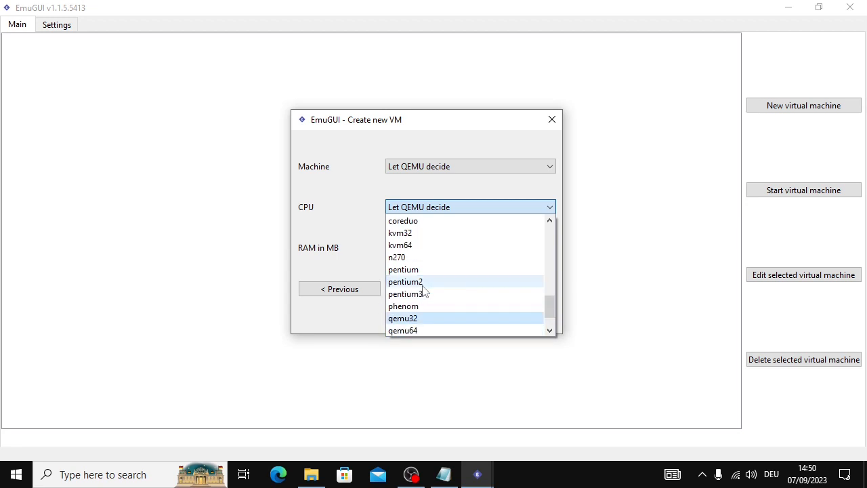
{"action": "scroll", "coordinate": [425, 291], "scroll_direction": "up", "scroll_amount": 1}
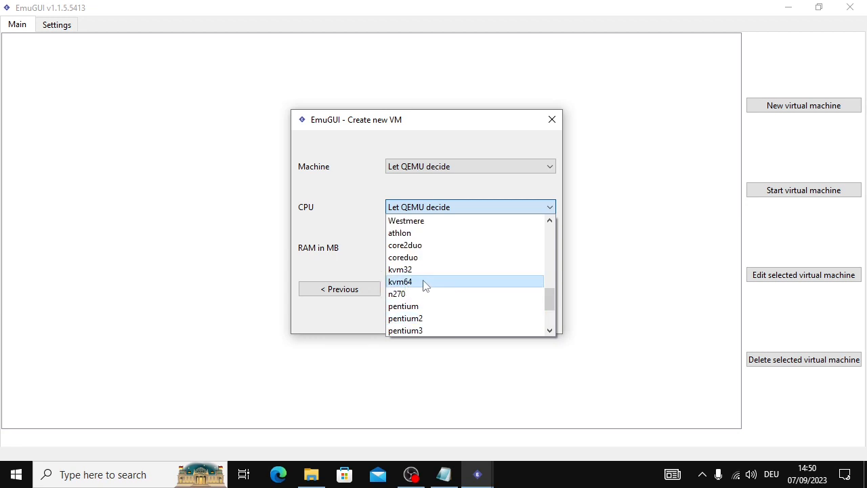
{"action": "scroll", "coordinate": [425, 286], "scroll_direction": "down", "scroll_amount": 1}
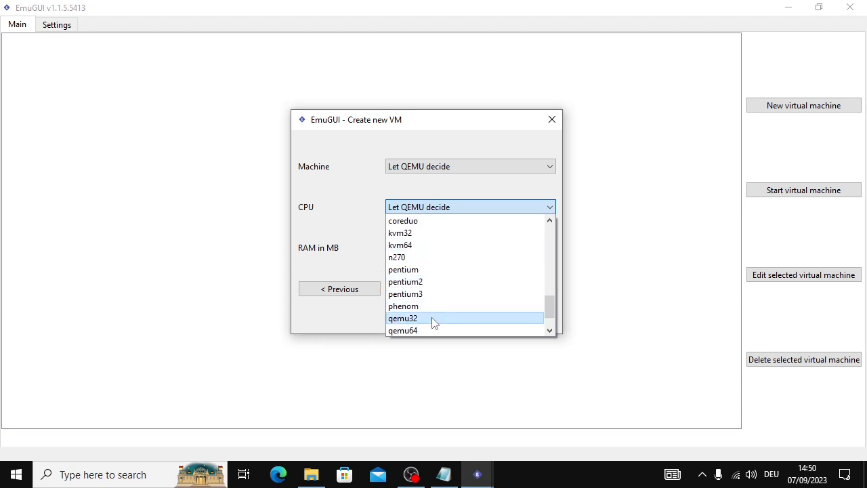
{"action": "scroll", "coordinate": [414, 318], "scroll_direction": "down", "scroll_amount": 1}
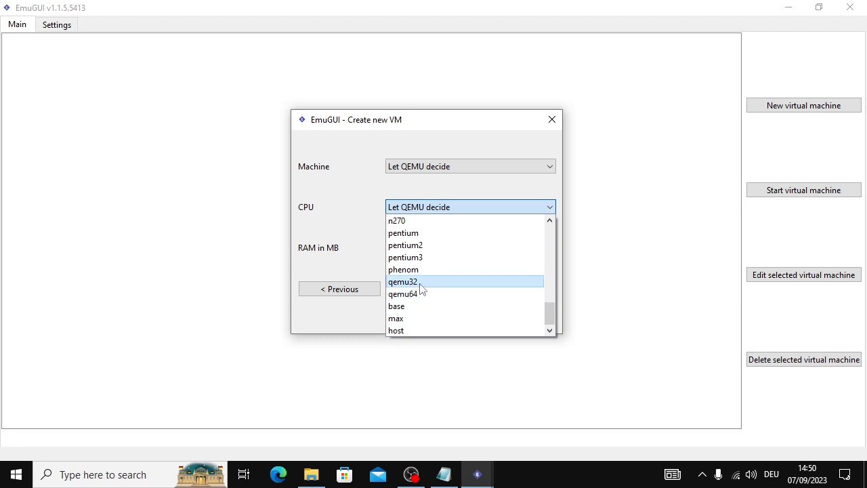
{"action": "left_click", "coordinate": [420, 282]}
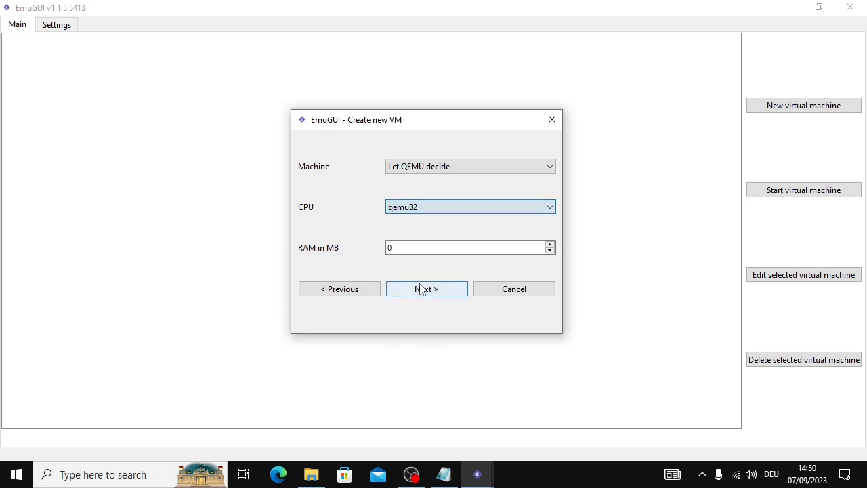
{"action": "left_click", "coordinate": [447, 209]}
{"action": "scroll", "coordinate": [423, 262], "scroll_direction": "up", "scroll_amount": 3}
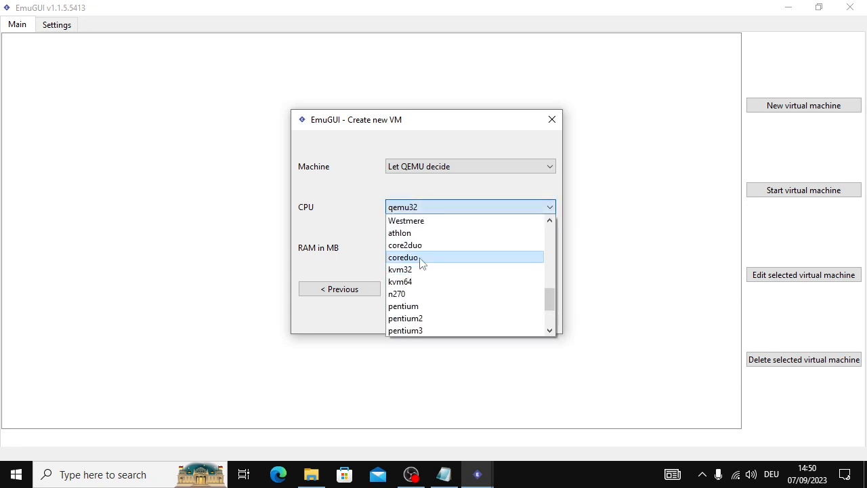
{"action": "scroll", "coordinate": [444, 248], "scroll_direction": "up", "scroll_amount": 1}
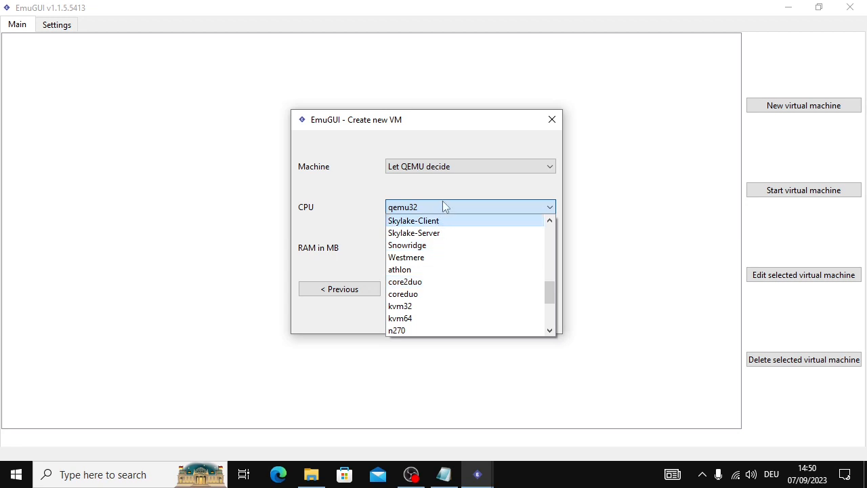
{"action": "left_click", "coordinate": [448, 210]}
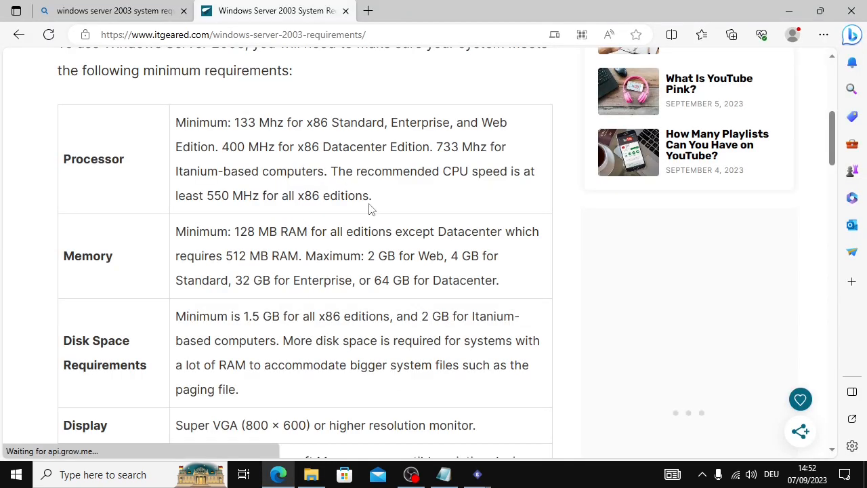
- Examine the recommended CPU speed on the Windows Server 2003 requirements page, glancing briefly at the EmuGUI program folder
{"action": "left_click_drag", "start_coordinate": [396, 201], "coordinate": [297, 171]}
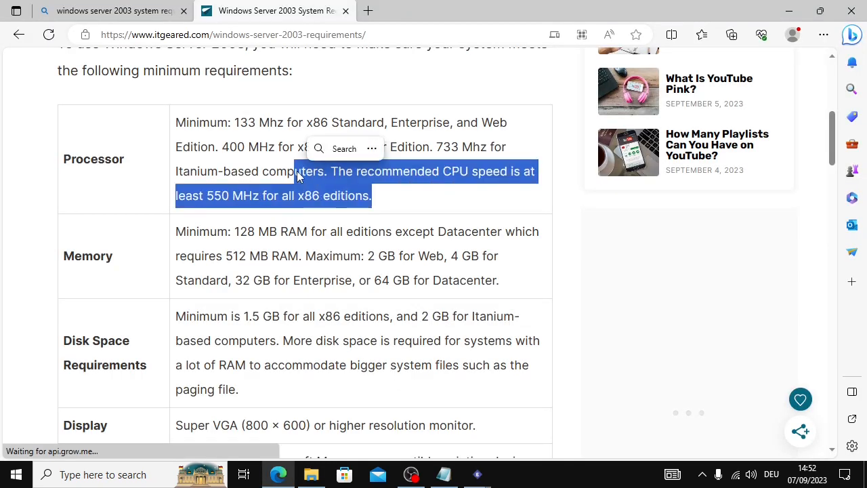
{"action": "left_click", "coordinate": [297, 170]}
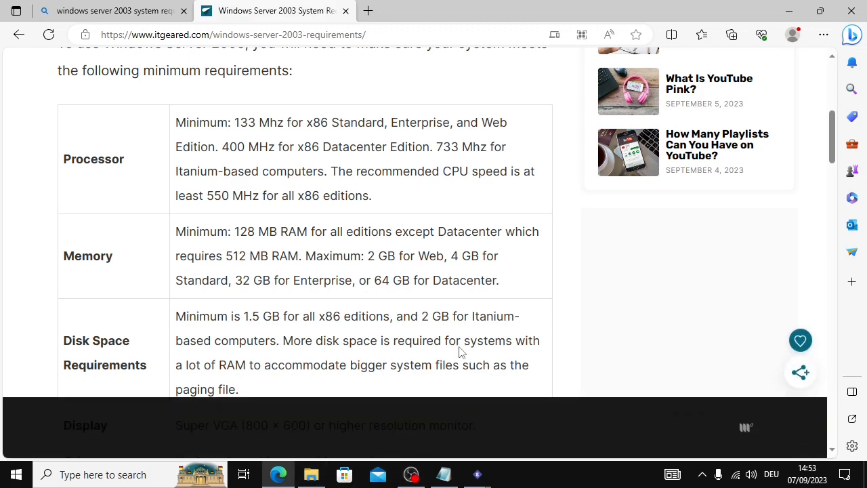
{"action": "left_click", "coordinate": [311, 474]}
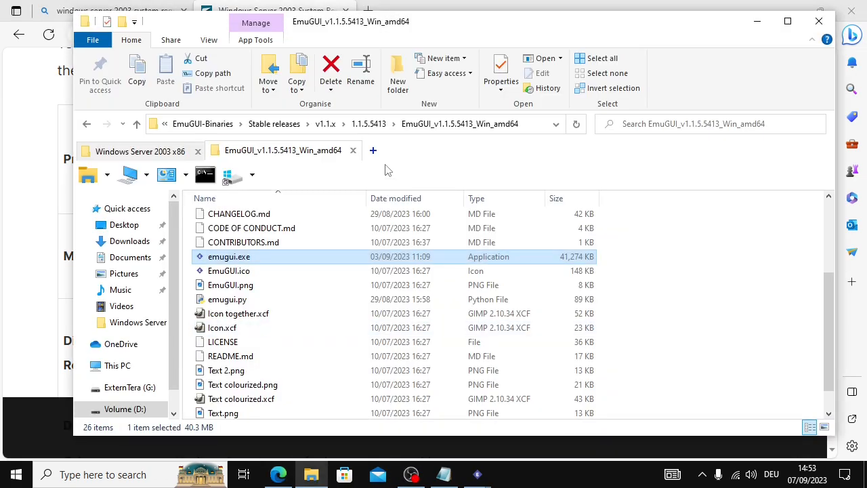
{"action": "key", "text": "alt+Tab"}
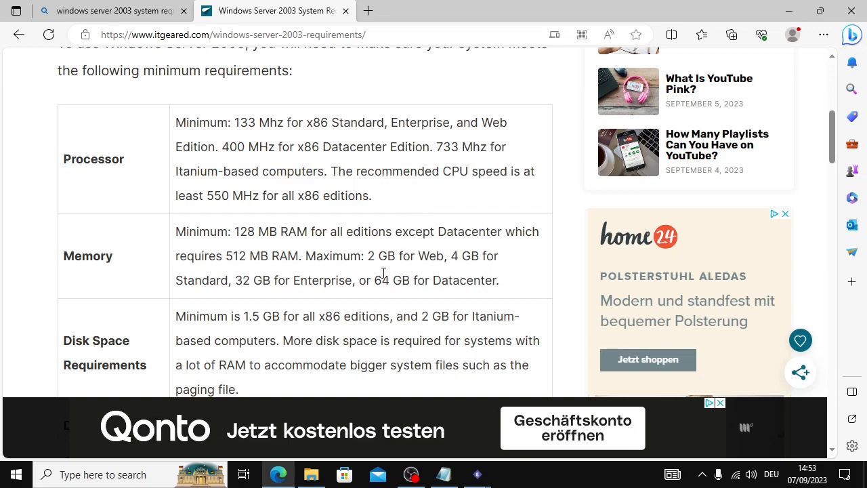
- Examine the minimum processor speeds for the x86 Standard and Datacenter editions in the requirements table
{"action": "scroll", "coordinate": [312, 190], "scroll_direction": "up", "scroll_amount": 1}
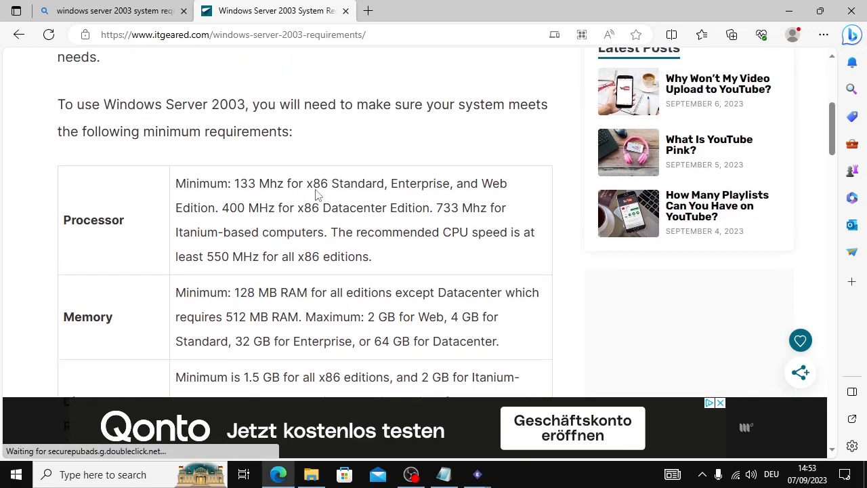
{"action": "left_click_drag", "start_coordinate": [218, 186], "coordinate": [316, 188]}
{"action": "left_click", "coordinate": [365, 213]}
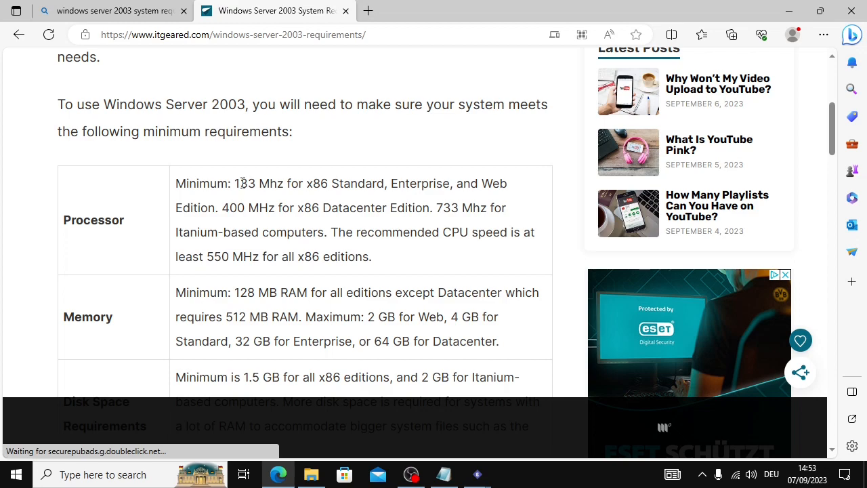
{"action": "left_click_drag", "start_coordinate": [242, 183], "coordinate": [427, 187]}
{"action": "left_click", "coordinate": [388, 188]}
{"action": "left_click", "coordinate": [434, 201]}
{"action": "left_click_drag", "start_coordinate": [229, 183], "coordinate": [349, 188]}
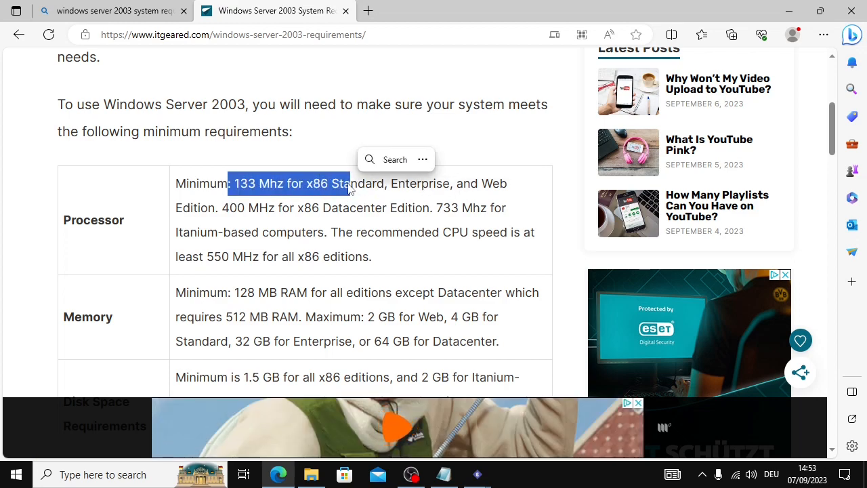
{"action": "left_click", "coordinate": [300, 247]}
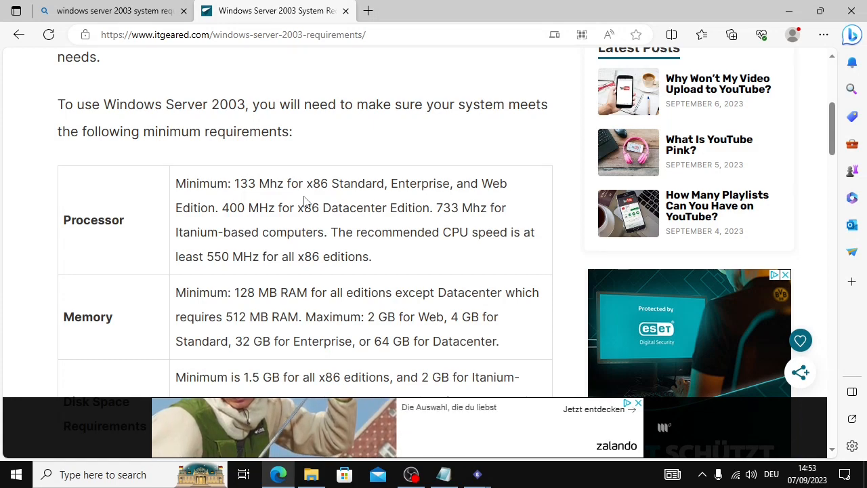
{"action": "left_click_drag", "start_coordinate": [209, 209], "coordinate": [305, 206]}
{"action": "left_click", "coordinate": [398, 233]}
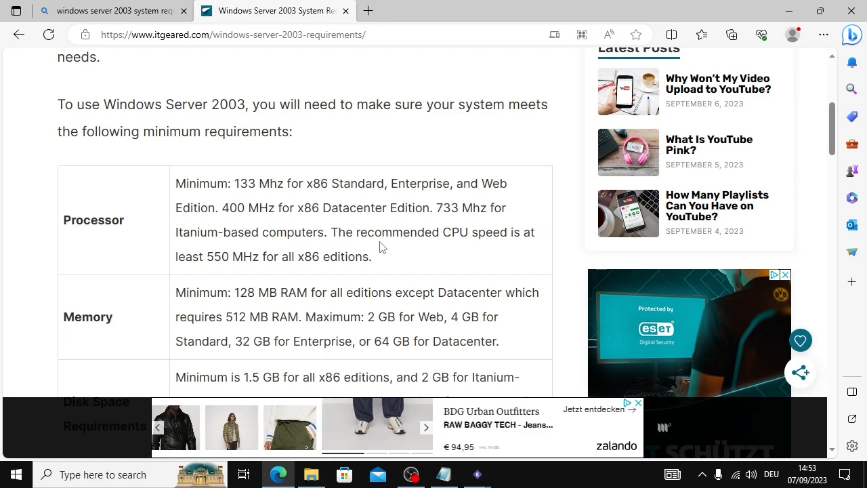
- Read the Processor row's recommended CPU speed for all x86 editions again
{"action": "double_click", "coordinate": [323, 233]}
{"action": "left_click", "coordinate": [439, 257]}
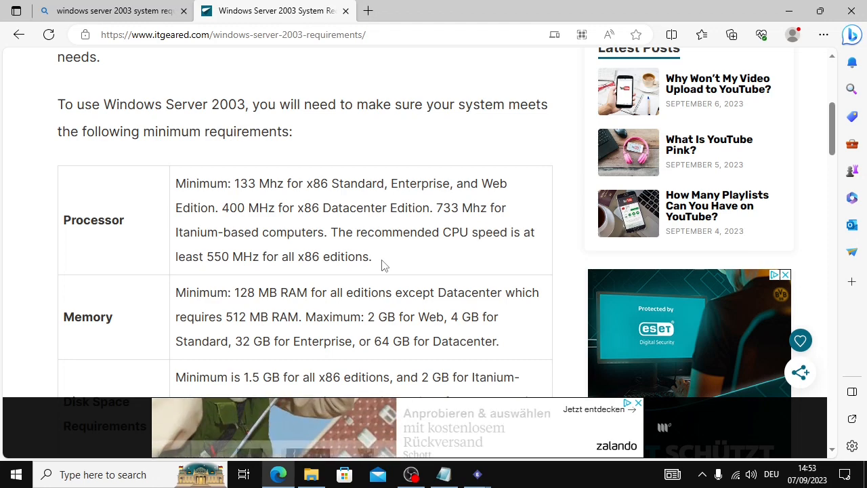
{"action": "left_click_drag", "start_coordinate": [382, 265], "coordinate": [332, 234]}
{"action": "left_click", "coordinate": [405, 276]}
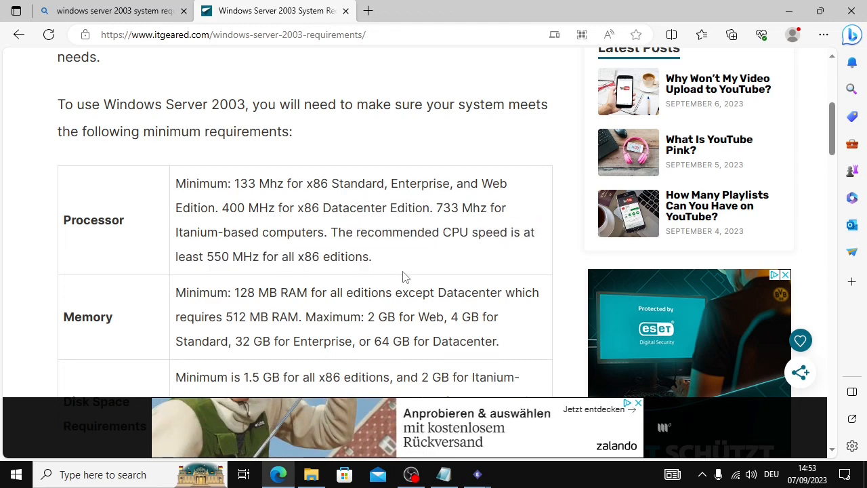
{"action": "double_click", "coordinate": [251, 261]}
{"action": "left_click", "coordinate": [264, 269]}
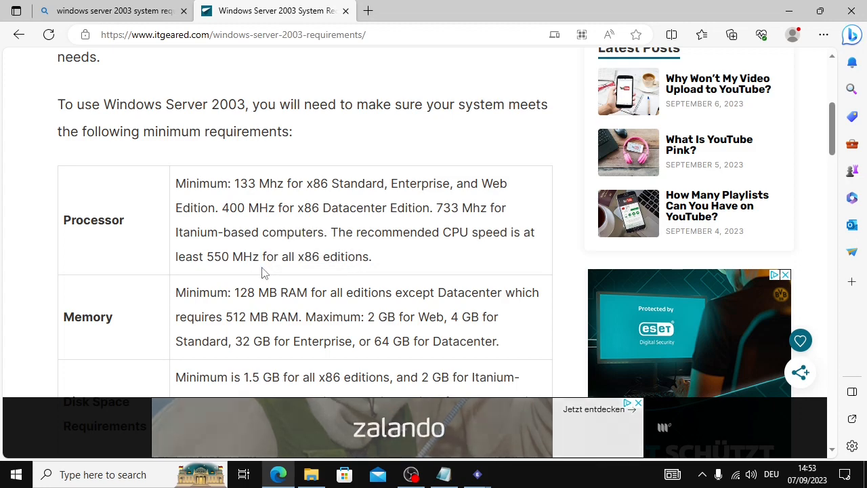
- Examine the Memory row for the minimum RAM of most editions and the maximum RAM of the Web edition
{"action": "scroll", "coordinate": [250, 257], "scroll_direction": "down", "scroll_amount": 1}
{"action": "left_click_drag", "start_coordinate": [233, 232], "coordinate": [297, 234]}
{"action": "left_click", "coordinate": [318, 243]}
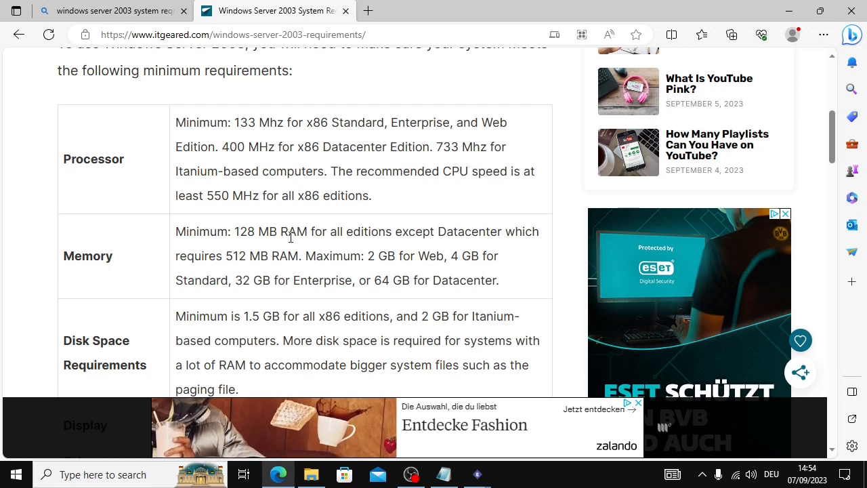
{"action": "left_click_drag", "start_coordinate": [282, 232], "coordinate": [342, 234]}
{"action": "left_click", "coordinate": [345, 244]}
{"action": "scroll", "coordinate": [364, 251], "scroll_direction": "down", "scroll_amount": 1}
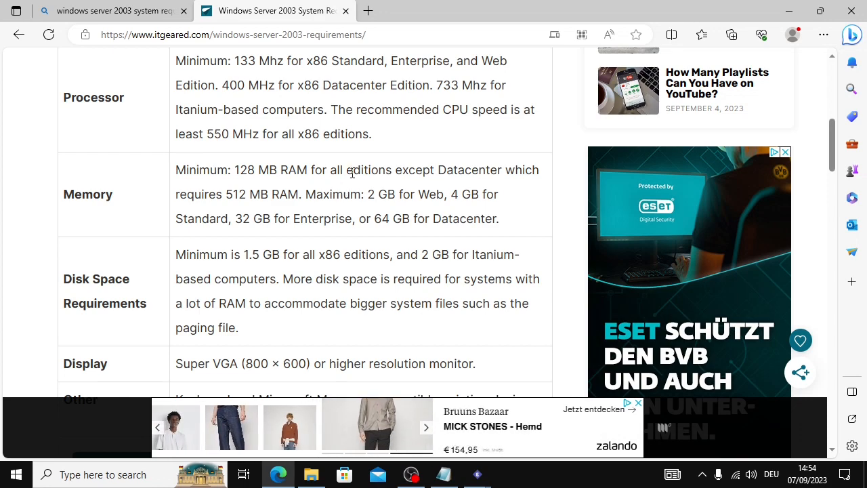
{"action": "left_click_drag", "start_coordinate": [367, 197], "coordinate": [410, 196]}
{"action": "left_click", "coordinate": [414, 219]}
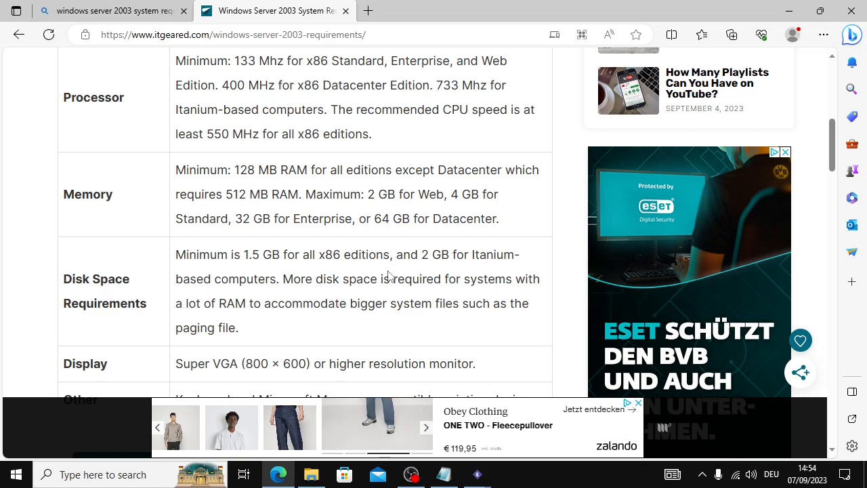
- Switch back to EmuGUI, set the virtual machine's RAM to 2048 MB and continue to the virtual hard drive settings
{"action": "mouse_move", "coordinate": [411, 475]}
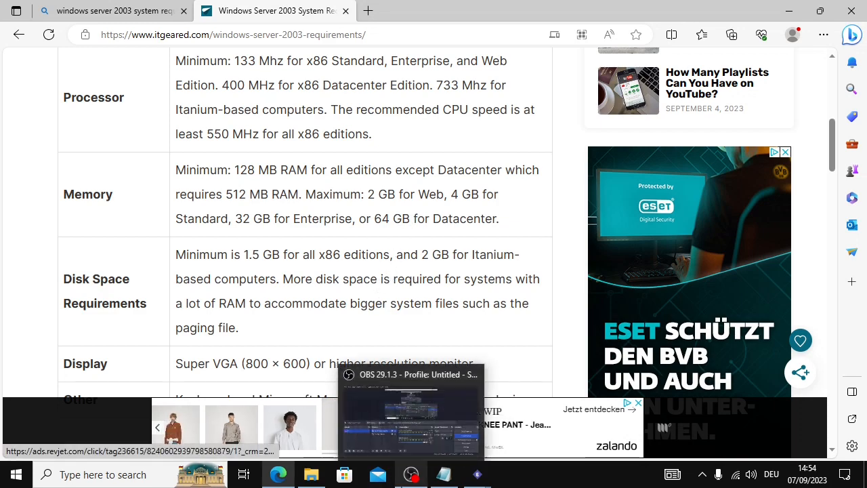
{"action": "mouse_move", "coordinate": [478, 475]}
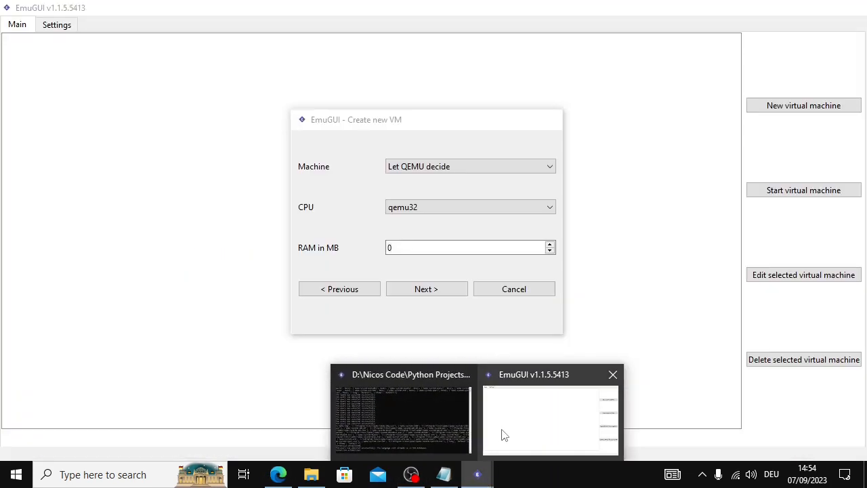
{"action": "left_click", "coordinate": [499, 436]}
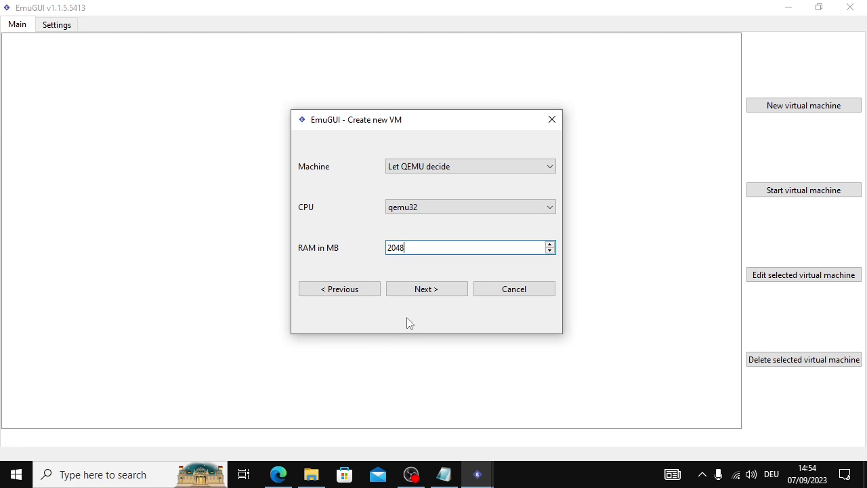
{"action": "left_click", "coordinate": [415, 290]}
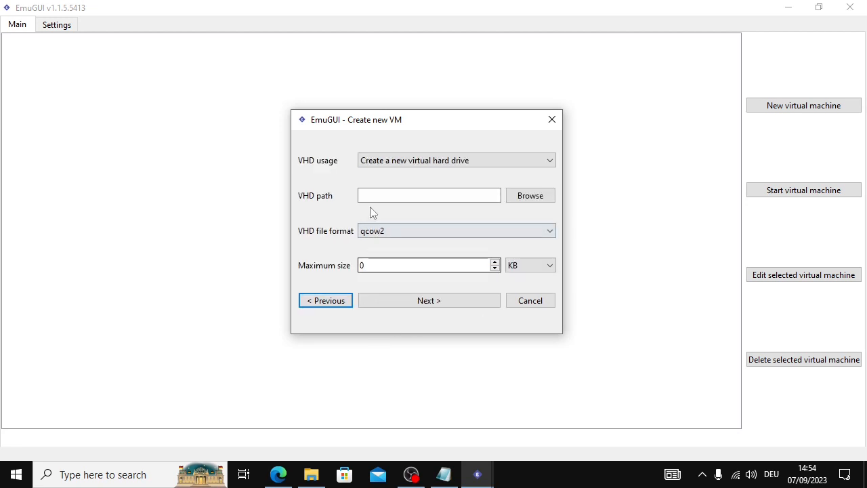
- Browse for the VHD location, create a folder named "Windows Server 2003 x86" inside the EmuGUI folder and open it
{"action": "left_click", "coordinate": [530, 196]}
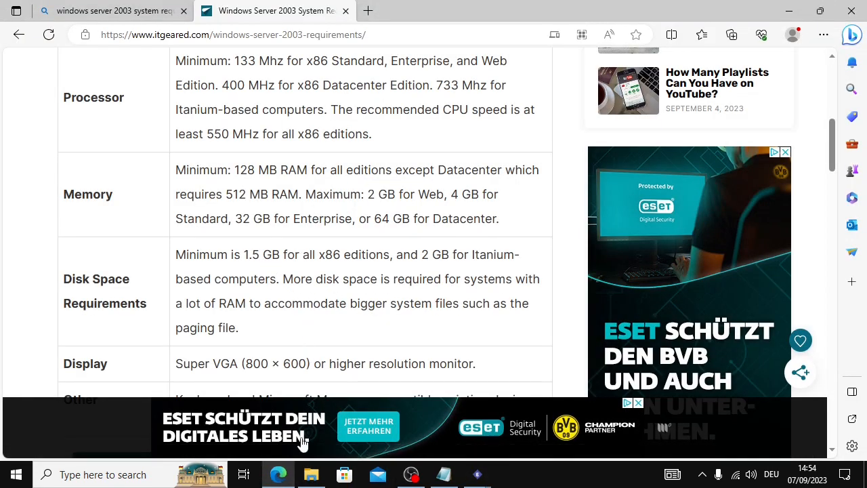
{"action": "left_click", "coordinate": [287, 476]}
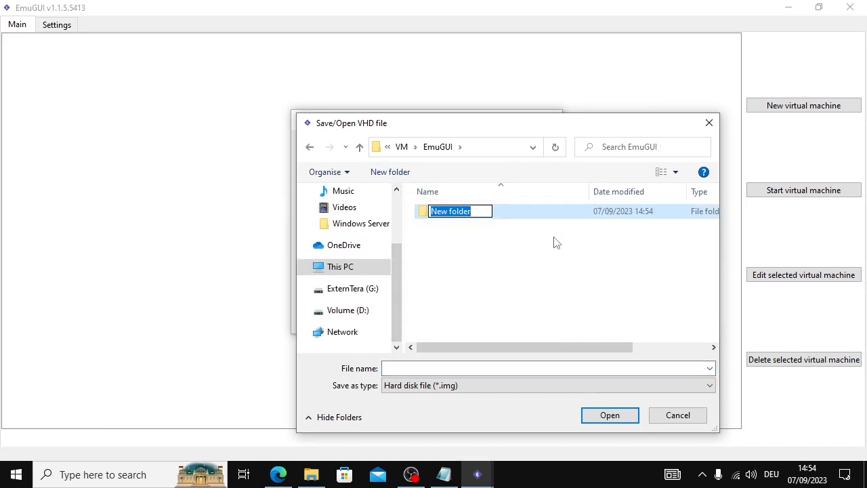
{"action": "type", "text": "Windows Server 2003"}
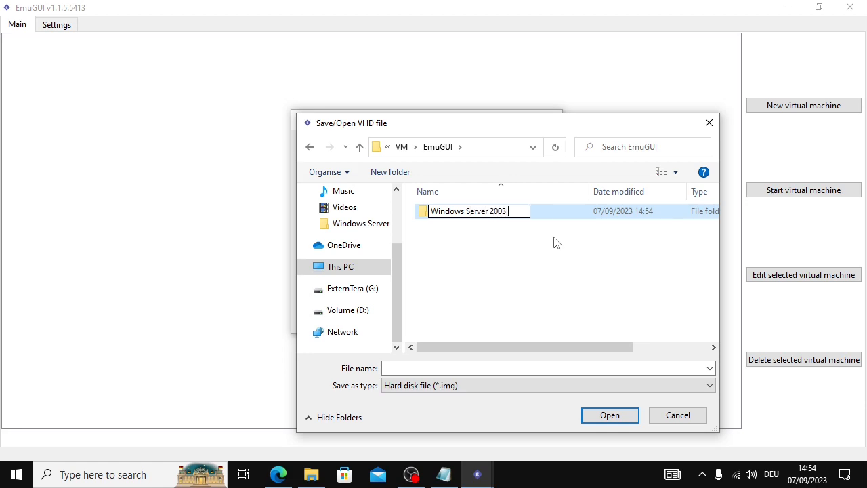
{"action": "type", "text": " x86"}
{"action": "key", "text": "Return"}
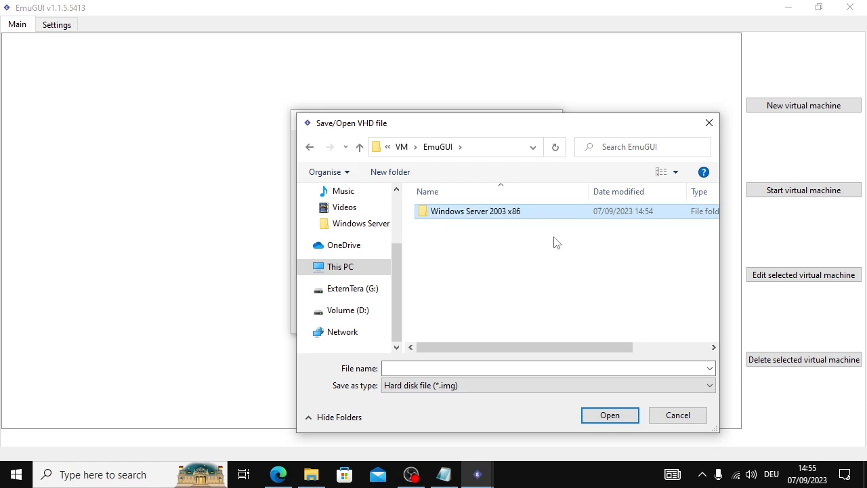
{"action": "key", "text": "Return"}
- Save the virtual hard drive path as WinSrv2003R2.img with the Hard disk file (*.img) type
{"action": "left_click", "coordinate": [476, 370]}
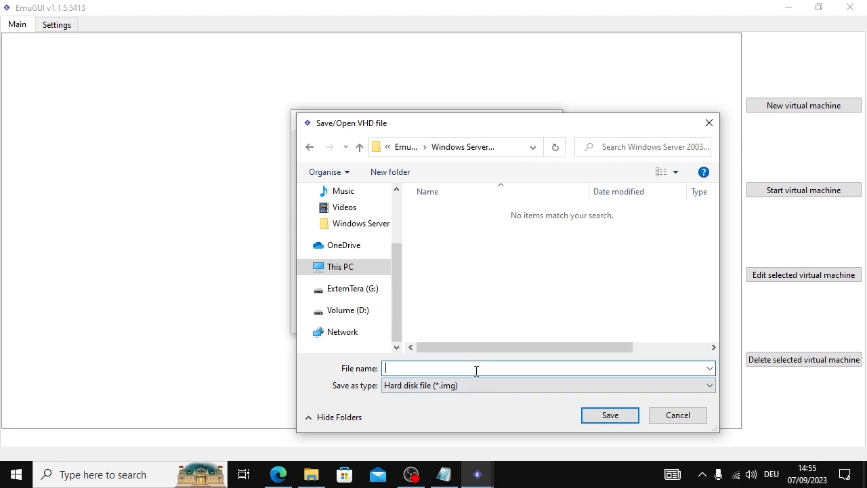
{"action": "type", "text": "WinSrv2003R2.img"}
{"action": "left_click", "coordinate": [484, 391]}
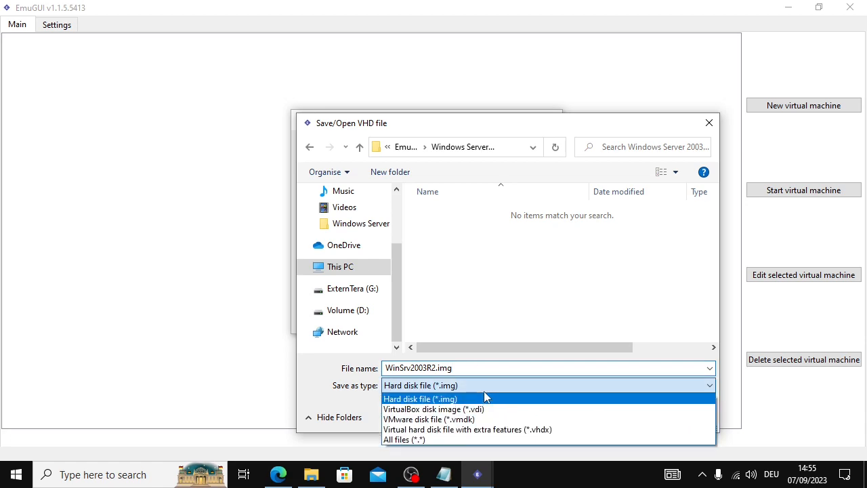
{"action": "left_click", "coordinate": [485, 398]}
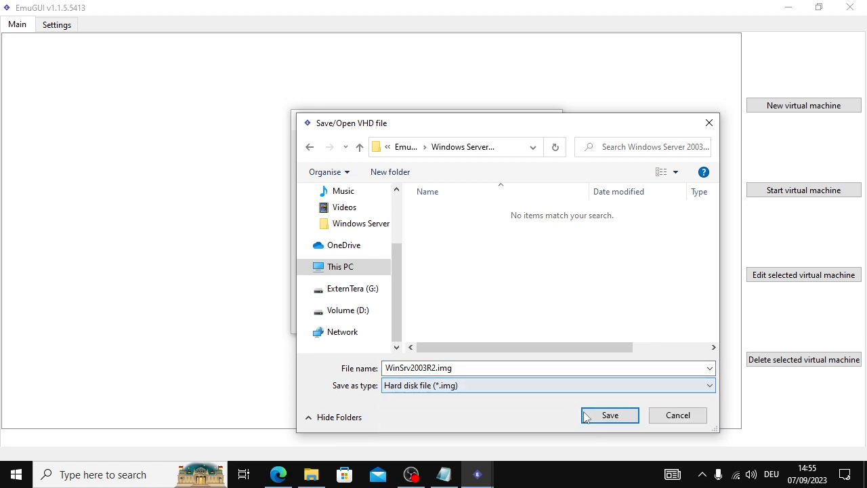
{"action": "left_click", "coordinate": [606, 419]}
- Keep the VHD file format as qcow2, set the maximum size to 60 GB and continue
{"action": "left_click", "coordinate": [480, 231]}
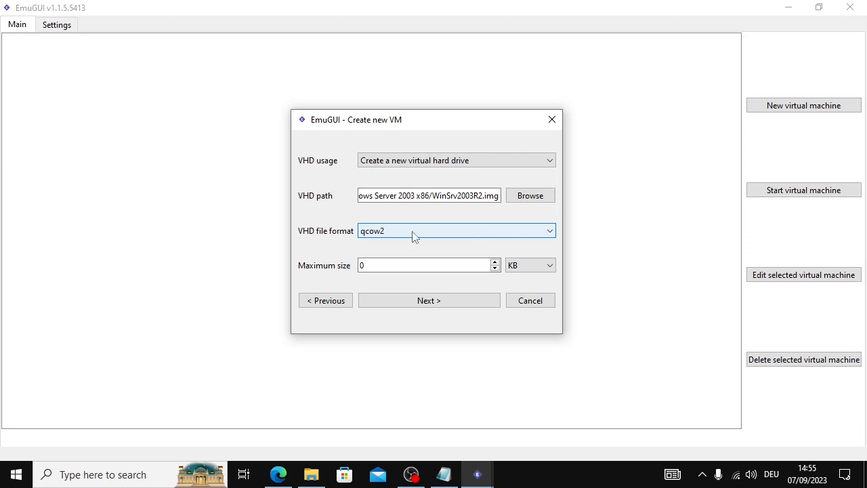
{"action": "left_click", "coordinate": [470, 231]}
{"action": "left_click", "coordinate": [470, 231]}
{"action": "left_click", "coordinate": [532, 265]}
{"action": "left_click", "coordinate": [532, 304]}
{"action": "left_click", "coordinate": [379, 264]}
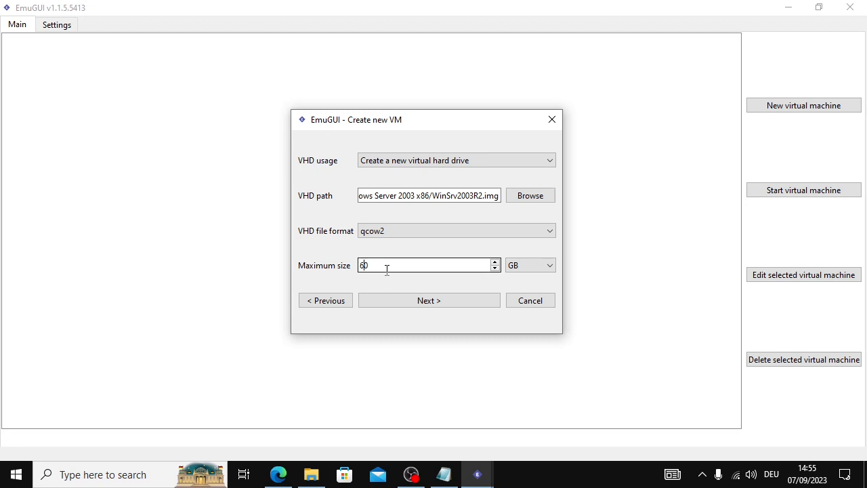
{"action": "left_click", "coordinate": [387, 300]}
- Set the virtual machine's VGA to cirrus and its network adapter to rtl8139
{"action": "left_click", "coordinate": [423, 160]}
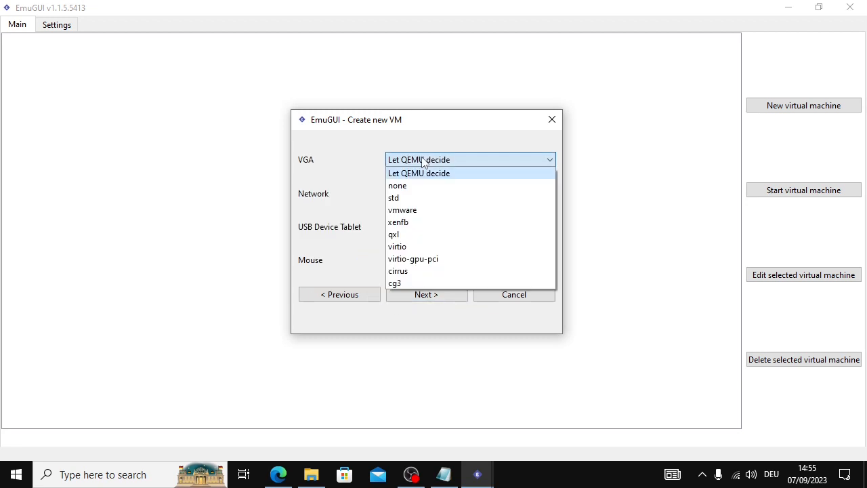
{"action": "left_click", "coordinate": [414, 272]}
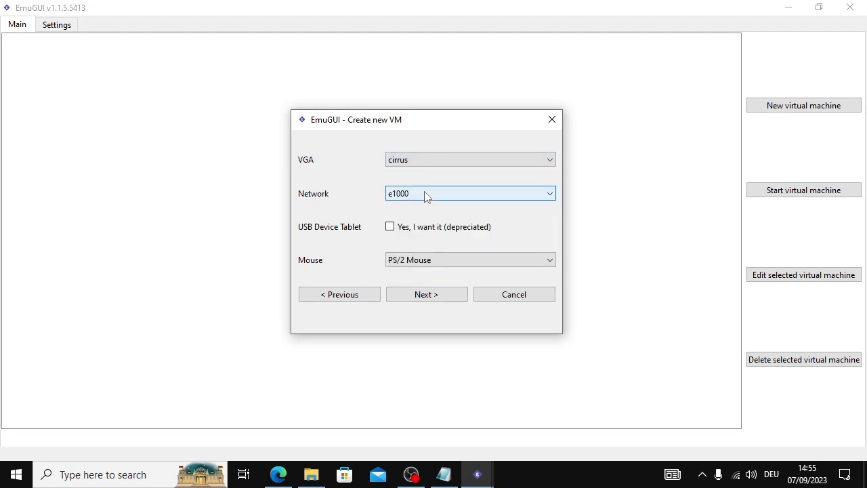
{"action": "left_click", "coordinate": [425, 195]}
{"action": "scroll", "coordinate": [414, 254], "scroll_direction": "down", "scroll_amount": 4}
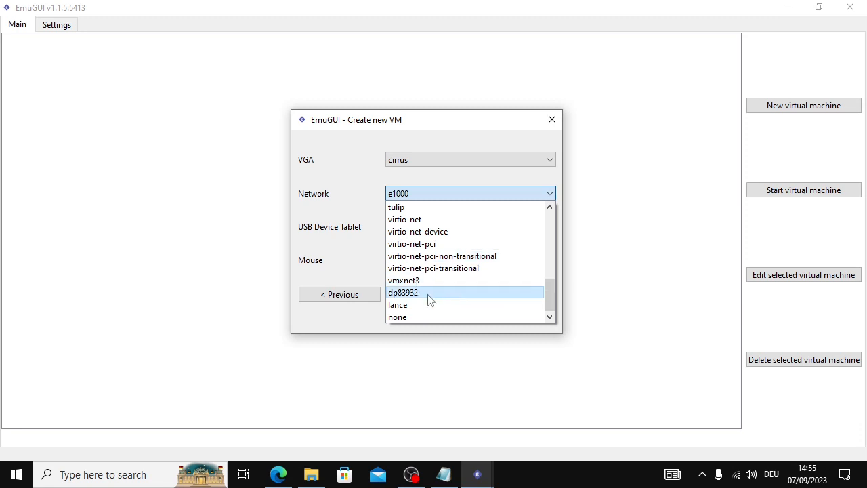
{"action": "scroll", "coordinate": [429, 298], "scroll_direction": "up", "scroll_amount": 2}
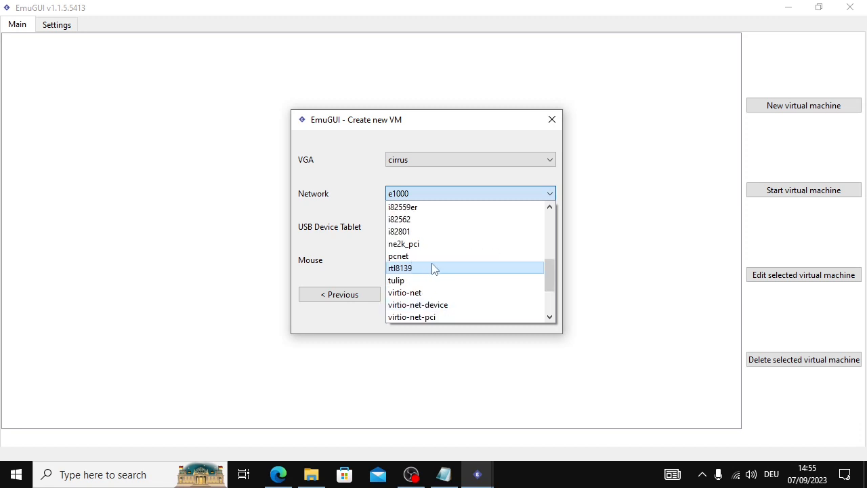
{"action": "left_click", "coordinate": [433, 269]}
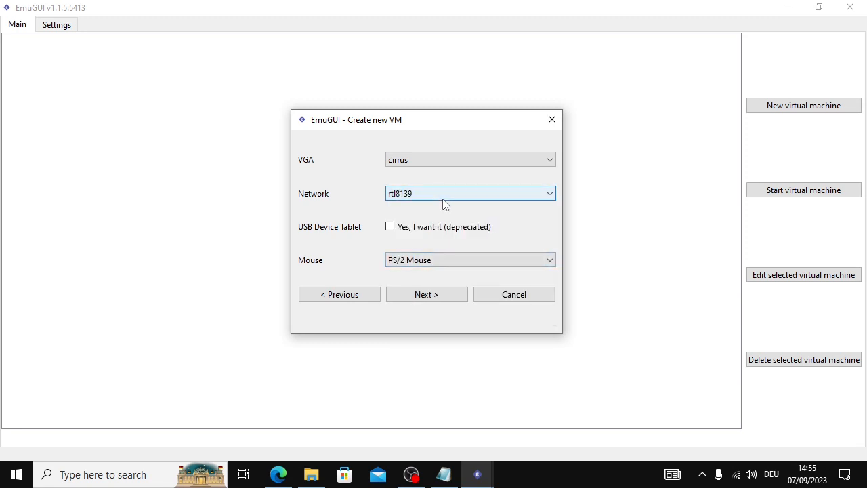
- Keep PS/2 Mouse as the mouse type and continue to the sound and CPU settings
{"action": "left_click", "coordinate": [452, 262]}
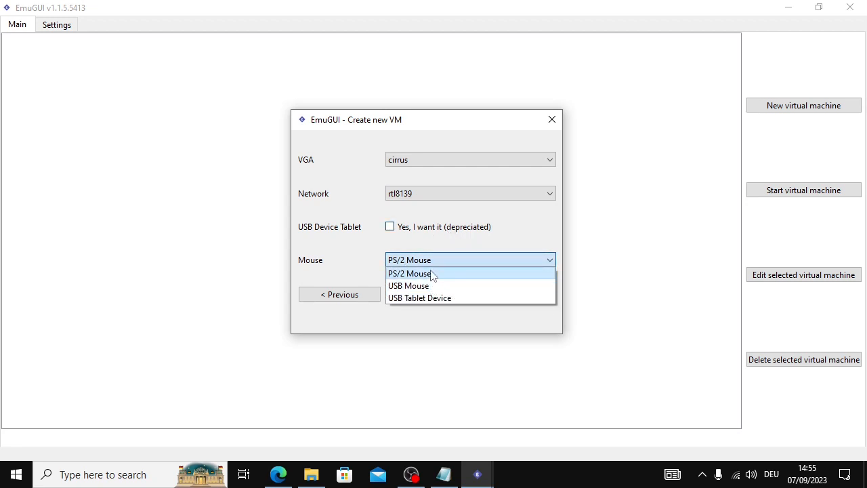
{"action": "left_click", "coordinate": [449, 270]}
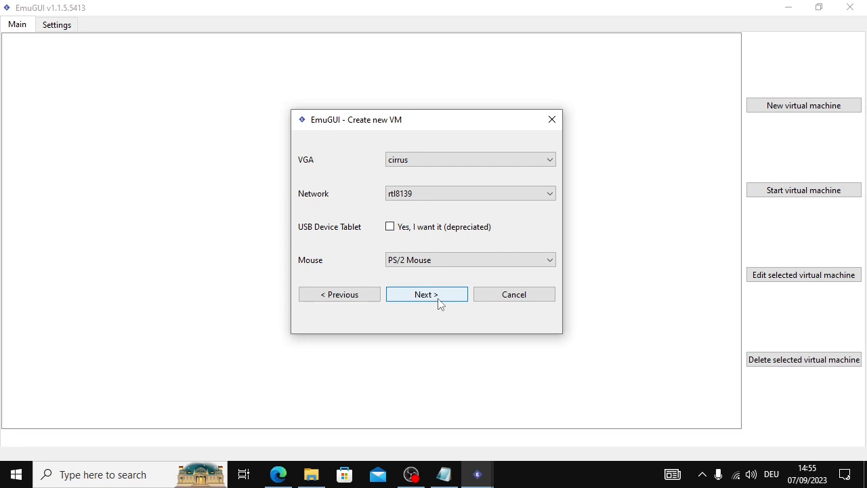
{"action": "left_click", "coordinate": [439, 304]}
{"action": "left_click", "coordinate": [426, 296]}
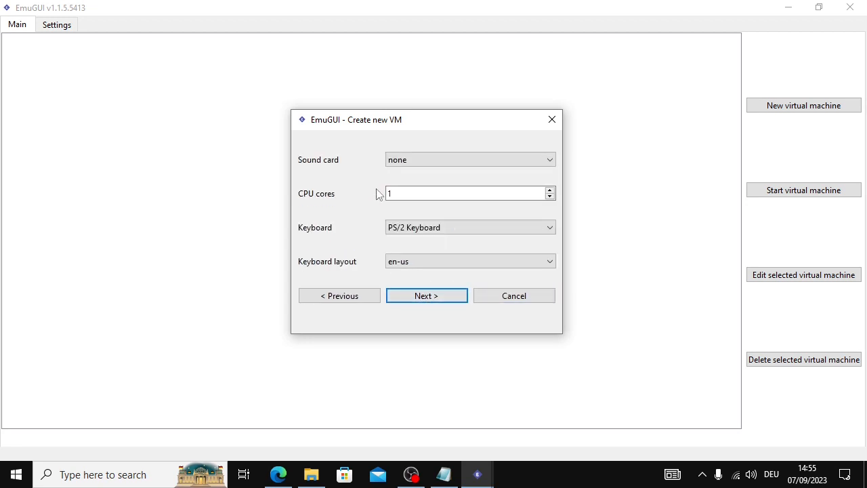
- Choose AC97 as the virtual machine's sound card
{"action": "left_click", "coordinate": [423, 163]}
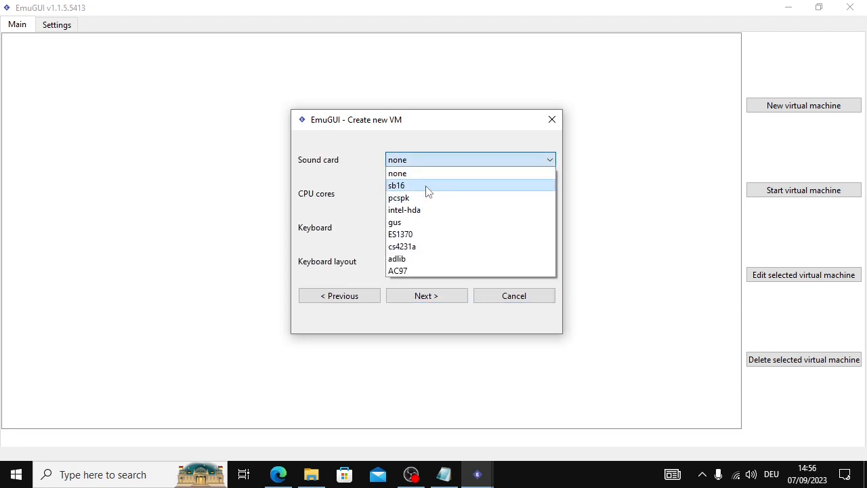
{"action": "left_click", "coordinate": [406, 271]}
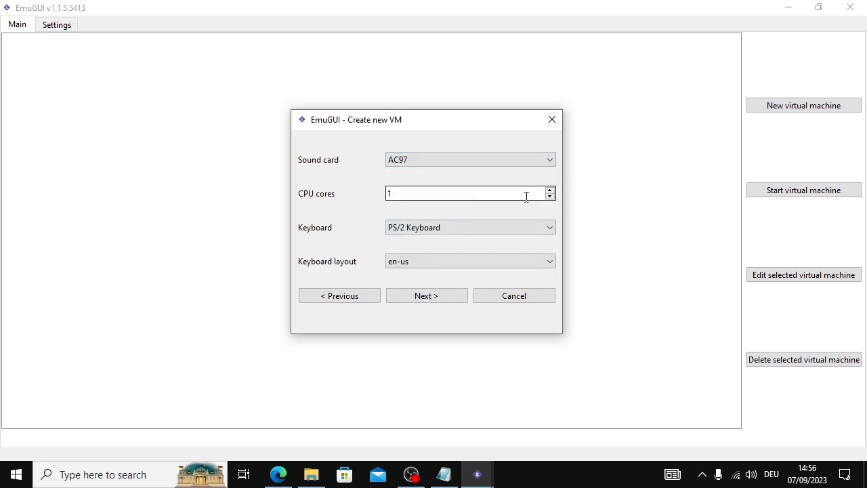
{"action": "left_click", "coordinate": [522, 163]}
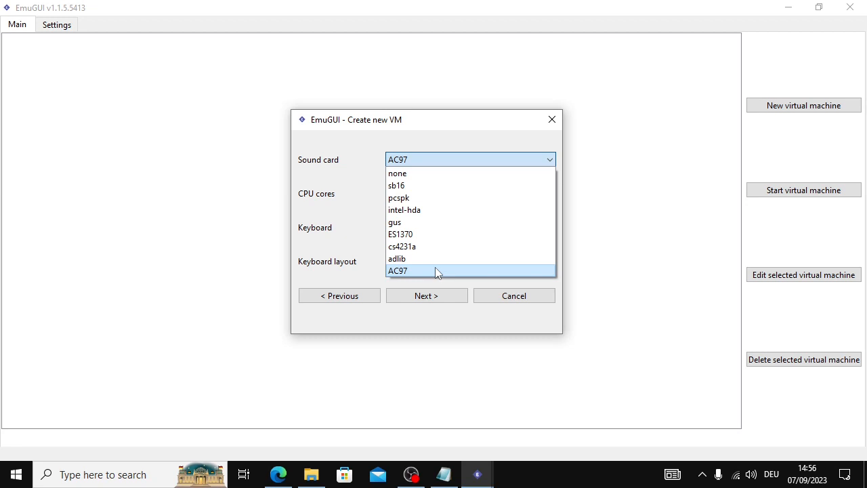
{"action": "left_click", "coordinate": [441, 159]}
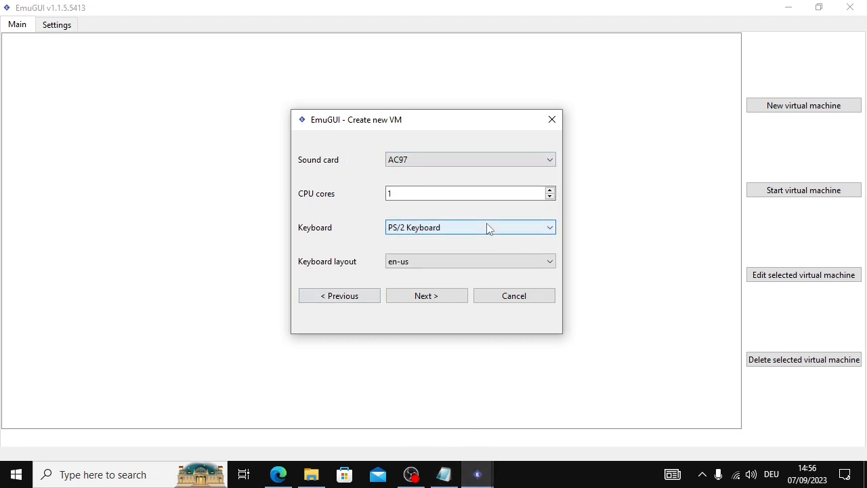
{"action": "left_click", "coordinate": [420, 161]}
{"action": "left_click", "coordinate": [418, 161]}
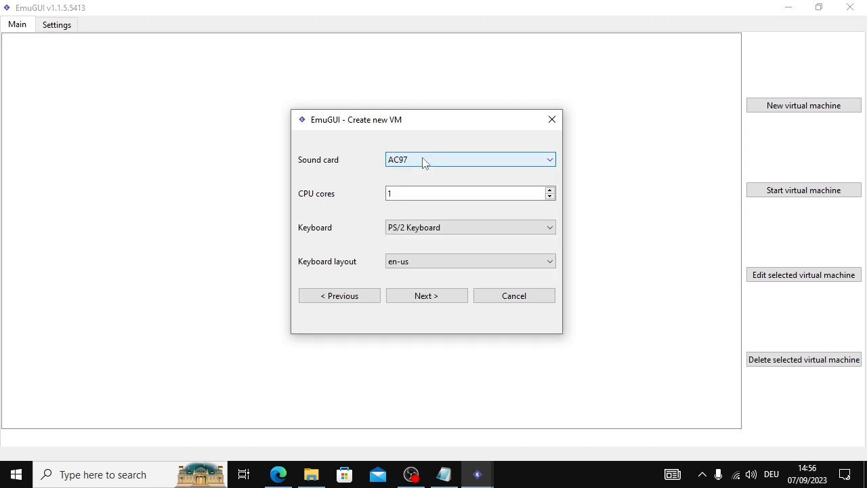
- Keep the number of CPU cores at 1
{"action": "left_click", "coordinate": [435, 192]}
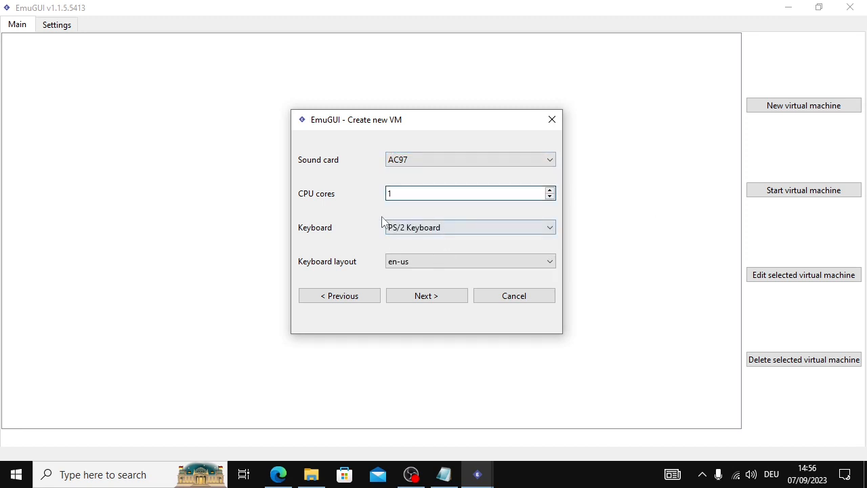
{"action": "left_click_drag", "start_coordinate": [403, 196], "coordinate": [356, 197]}
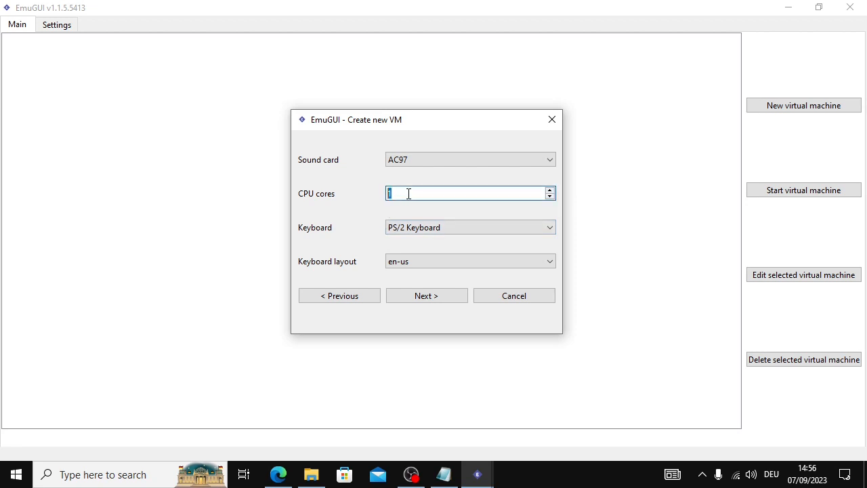
{"action": "left_click", "coordinate": [409, 194]}
{"action": "left_click", "coordinate": [550, 192]}
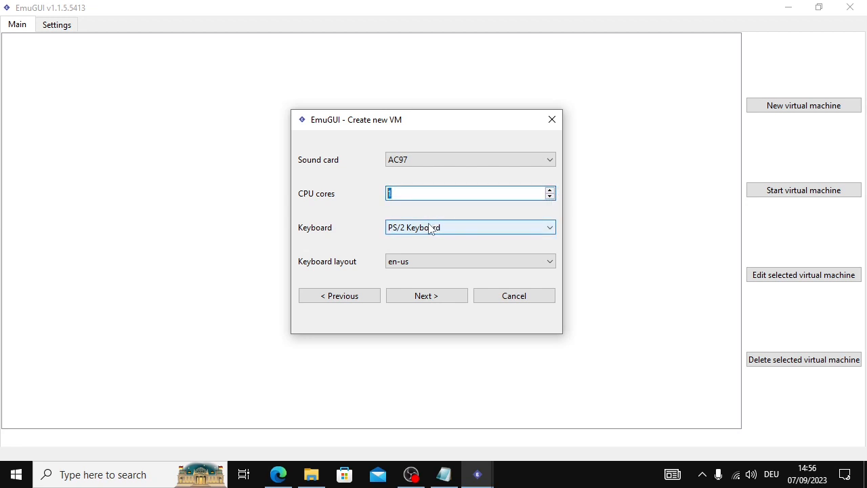
{"action": "left_click", "coordinate": [427, 192]}
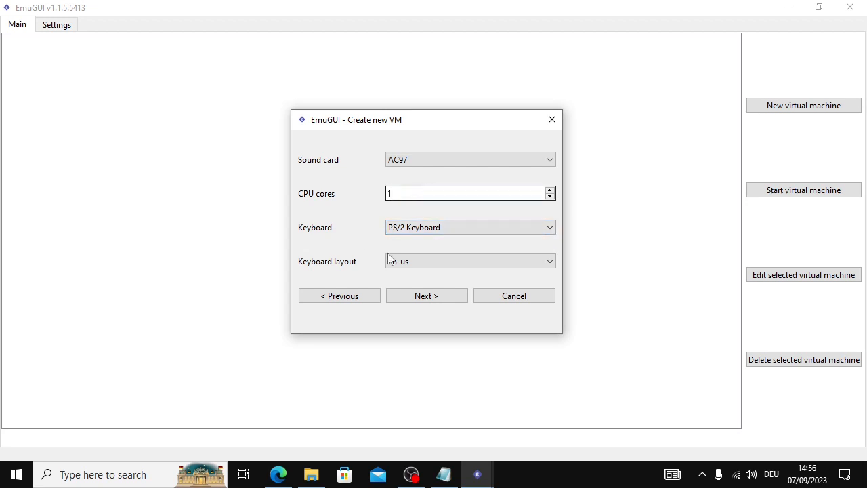
- Keep PS/2 Keyboard, set the keyboard layout to de and continue to the acceleration settings
{"action": "left_click", "coordinate": [450, 230]}
{"action": "left_click", "coordinate": [451, 240]}
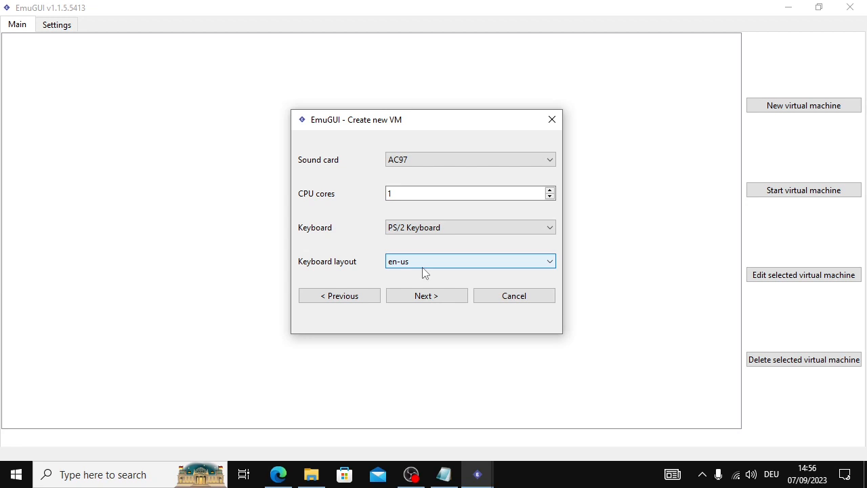
{"action": "left_click", "coordinate": [423, 267]}
{"action": "left_click", "coordinate": [416, 301]}
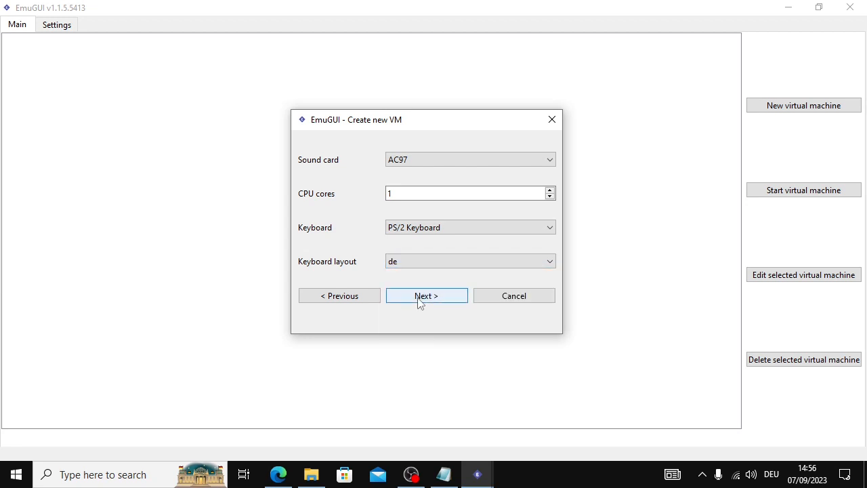
{"action": "left_click", "coordinate": [419, 303]}
{"action": "left_click", "coordinate": [427, 319]}
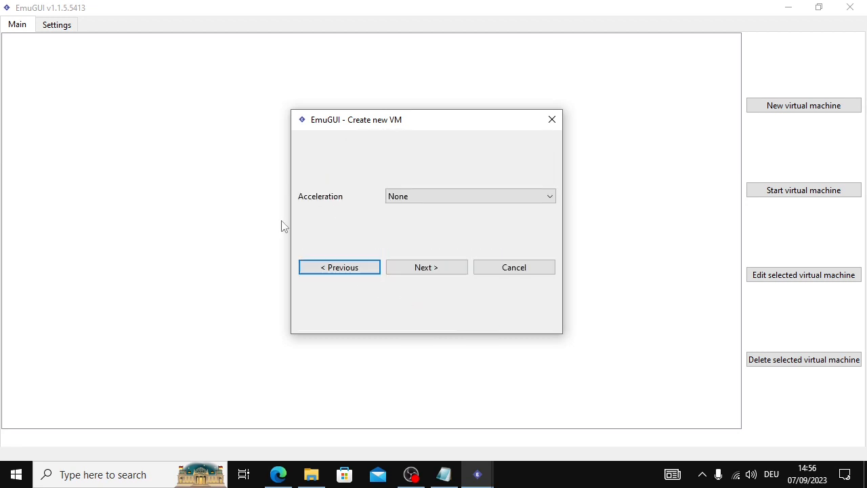
- Set the acceleration to TCG and continue to the last wizard page
{"action": "left_click", "coordinate": [436, 198]}
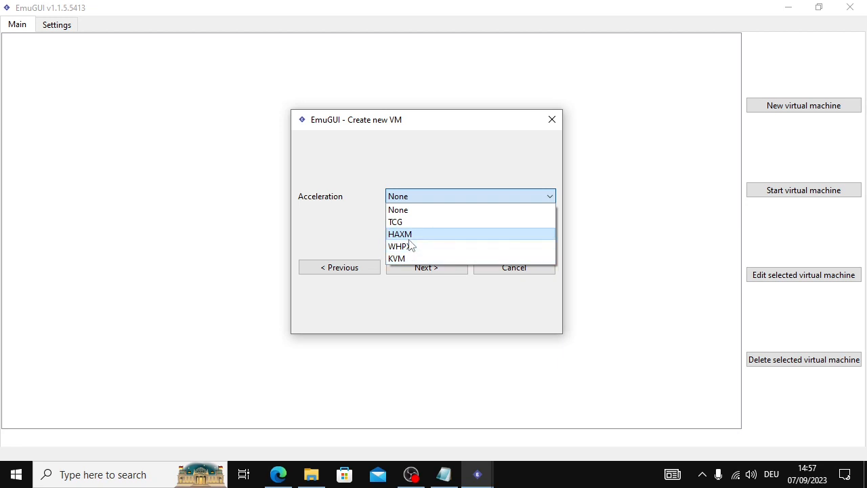
{"action": "left_click", "coordinate": [424, 222]}
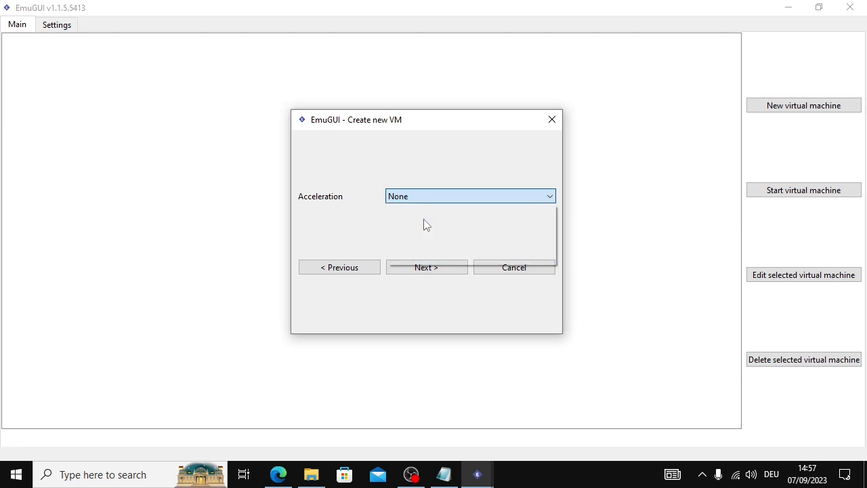
{"action": "left_click", "coordinate": [439, 271]}
- Add USB support with the usb-ehci controller, leave the additional arguments empty and finish creating the virtual machine
{"action": "left_click", "coordinate": [361, 205]}
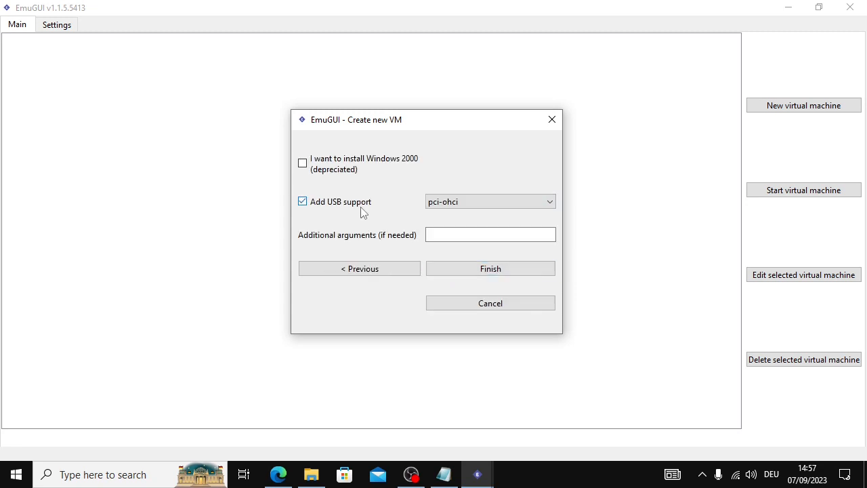
{"action": "left_click", "coordinate": [444, 203]}
{"action": "left_click", "coordinate": [475, 251]}
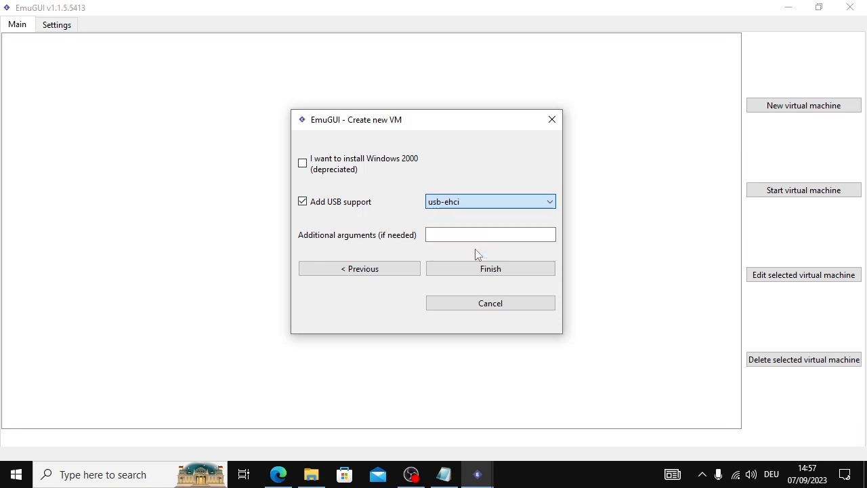
{"action": "left_click", "coordinate": [473, 233]}
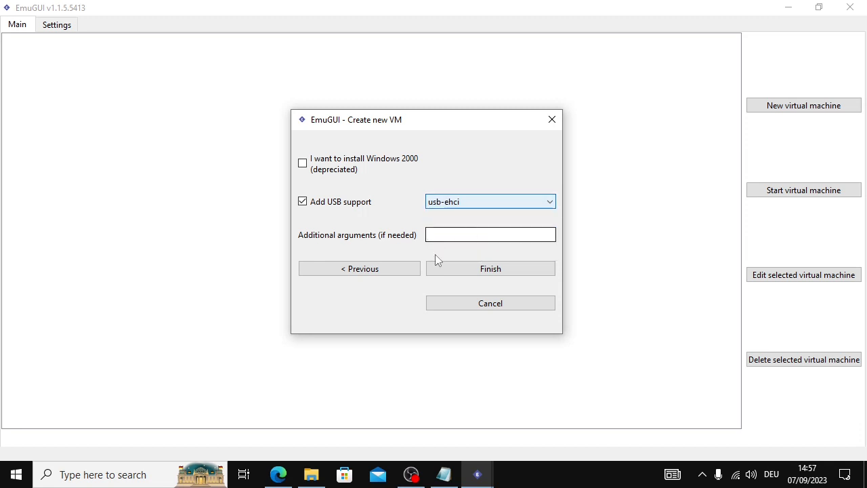
{"action": "left_click", "coordinate": [470, 269]}
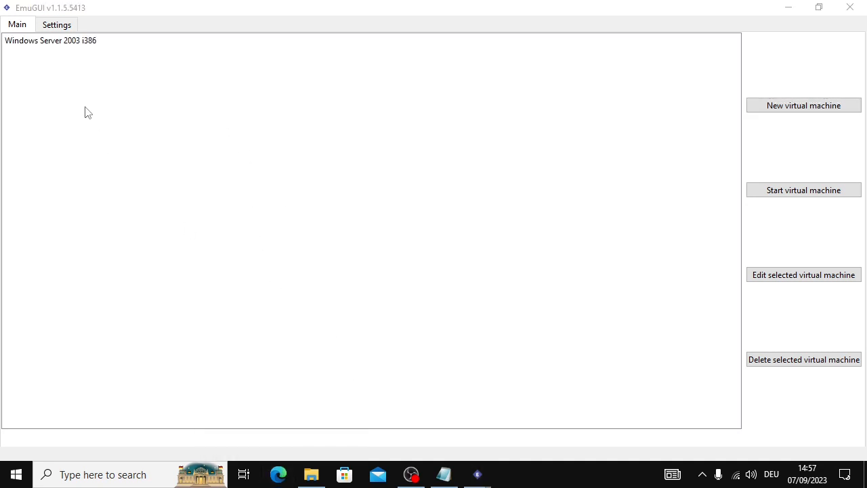
- Prepare to start the Windows Server 2003 i386 machine with en_win_srv_2003_r2_standard_with_sp2_cd1_x13-04790.iso as cdrom, booting from d
{"action": "left_click", "coordinate": [102, 40]}
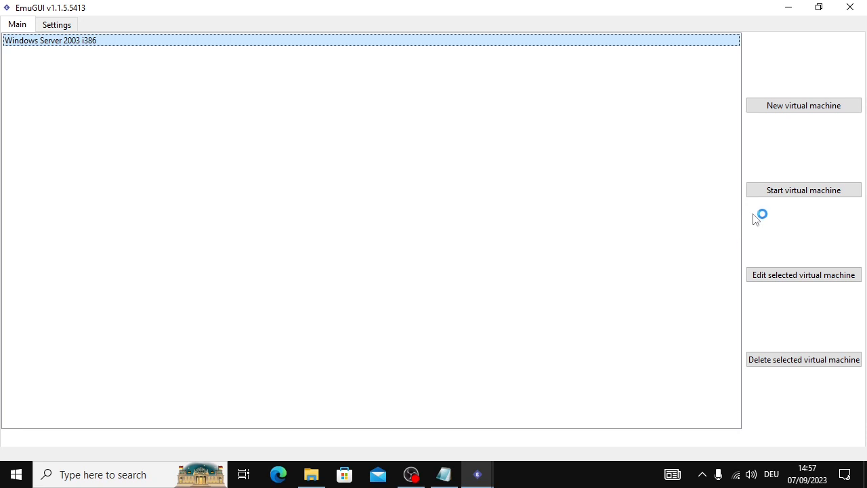
{"action": "left_click", "coordinate": [760, 193]}
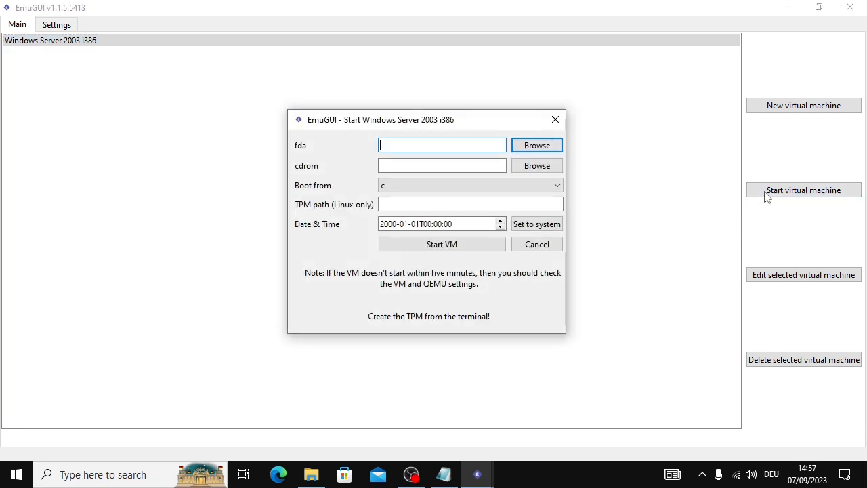
{"action": "left_click", "coordinate": [535, 166]}
{"action": "left_click_drag", "start_coordinate": [590, 192], "coordinate": [654, 192]}
{"action": "double_click", "coordinate": [627, 212]}
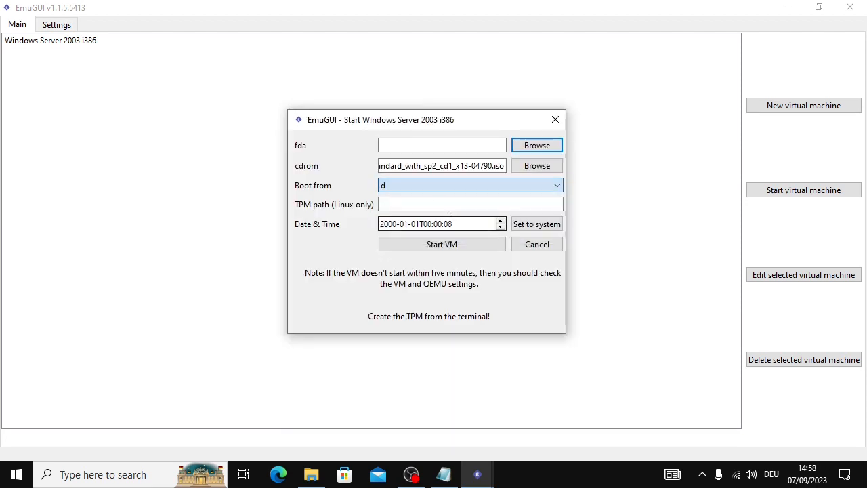
- Set the machine's date and time to the system time, leave the TPM path empty and start the virtual machine
{"action": "left_click", "coordinate": [435, 204]}
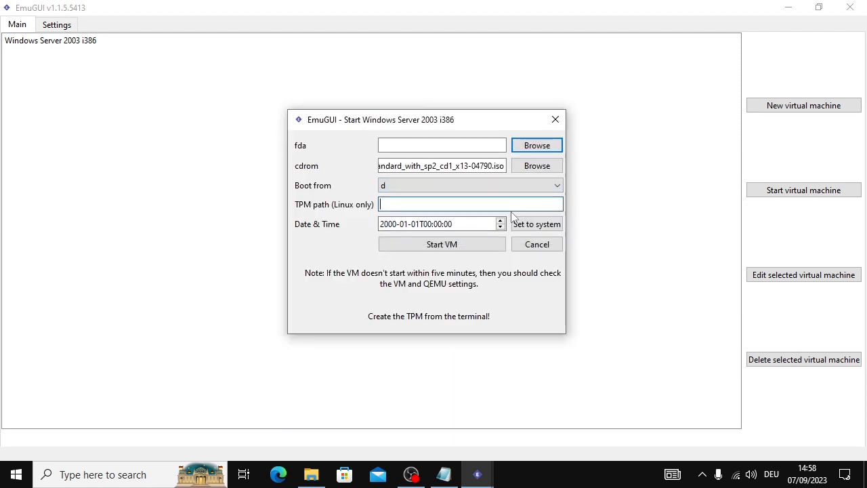
{"action": "left_click", "coordinate": [538, 226]}
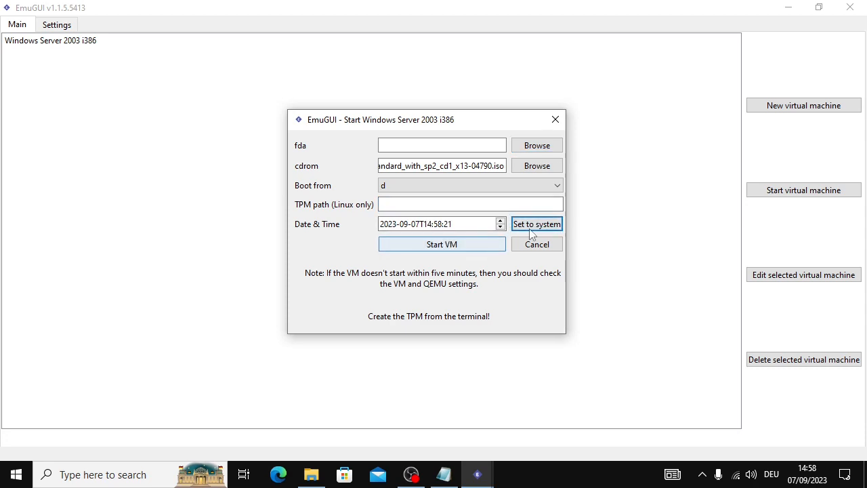
{"action": "left_click", "coordinate": [470, 240]}
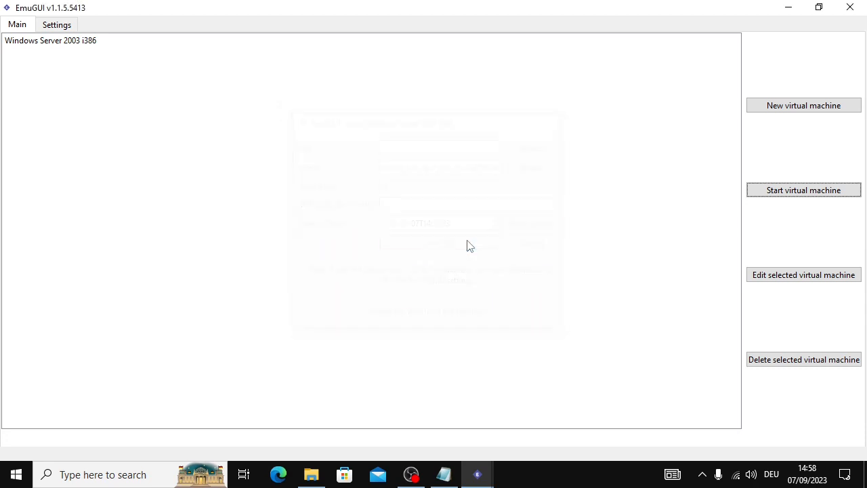
- Examine the emugui.exe console output for the machine launch, then minimize the console
{"action": "left_click", "coordinate": [477, 475]}
{"action": "left_click", "coordinate": [405, 415]}
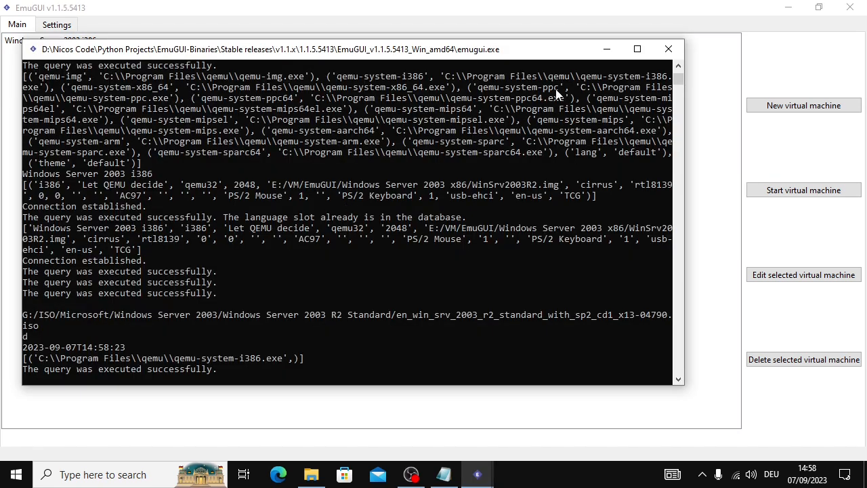
{"action": "left_click", "coordinate": [607, 49]}
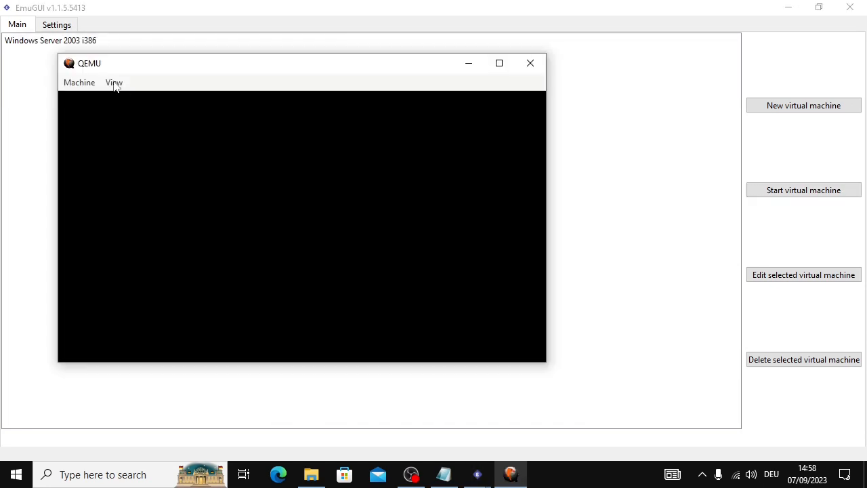
- Enable Show Tabs for the QEMU window and display the virtual machine in full screen
{"action": "left_click", "coordinate": [112, 82]}
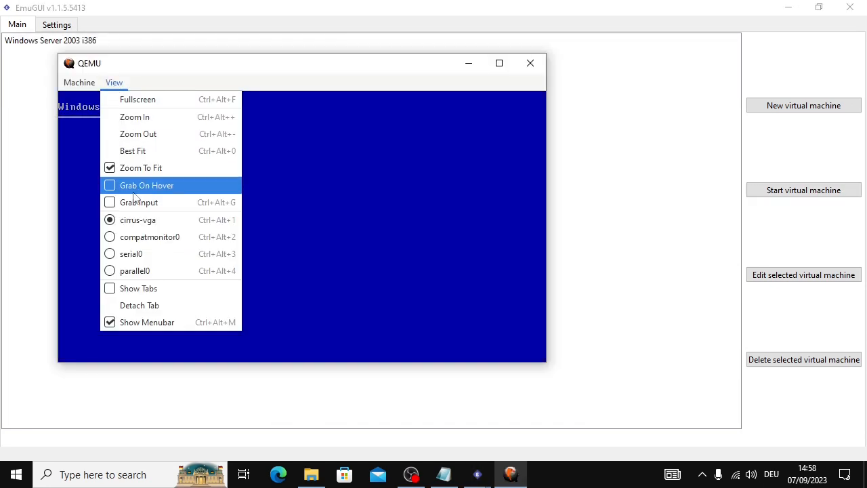
{"action": "left_click", "coordinate": [146, 286]}
{"action": "left_click", "coordinate": [500, 63]}
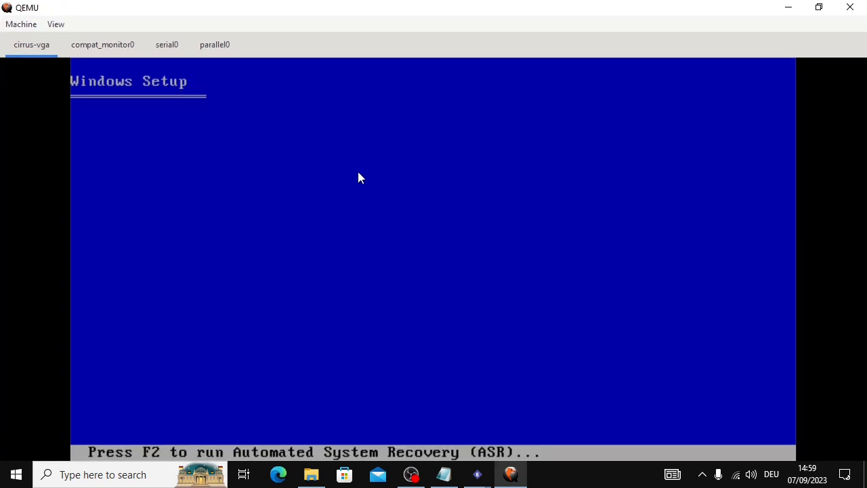
{"action": "key", "text": "ctrl+alt+f"}
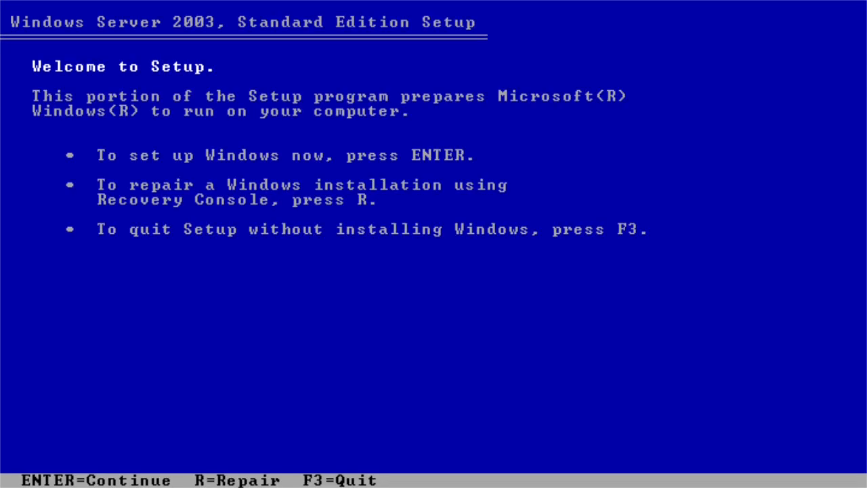
- Start the Windows Server 2003 setup, accept the licence agreement and install on the unpartitioned space of Disk 0
{"action": "key", "text": "Return"}
{"action": "key", "text": "F8"}
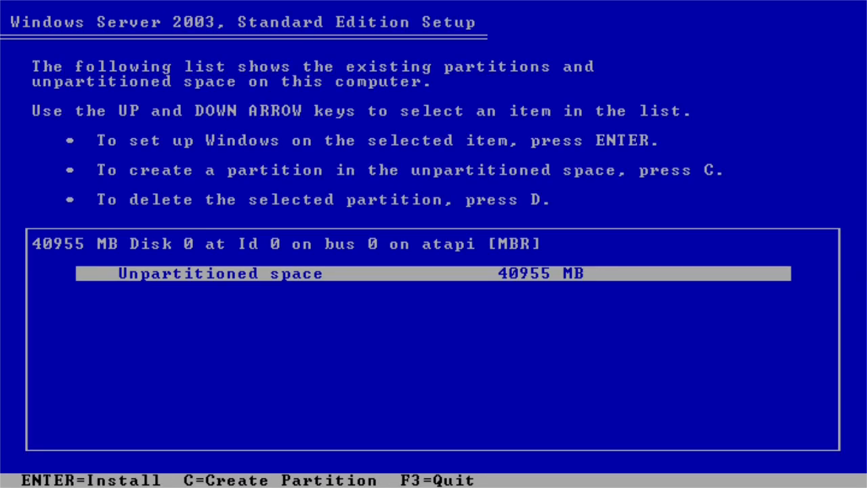
{"action": "key", "text": "Return"}
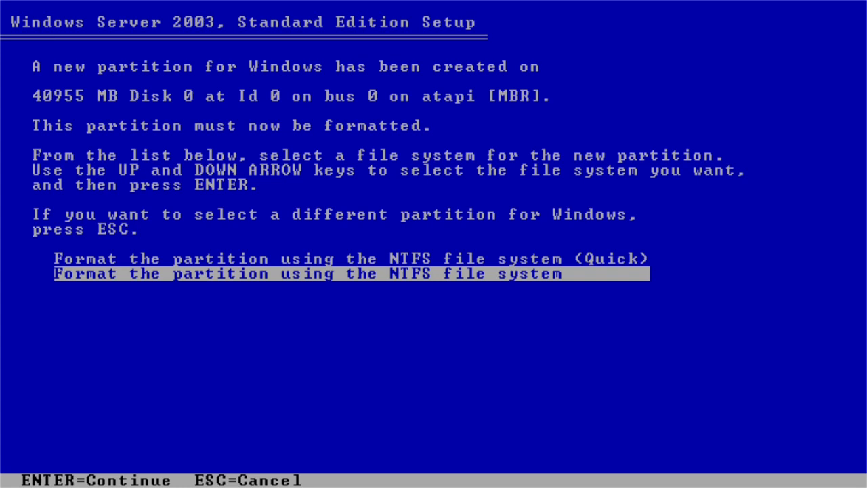
- Format the new partition using the NTFS file system (Quick) and restart the computer to continue the setup
{"action": "key", "text": "Up"}
{"action": "key", "text": "Return"}
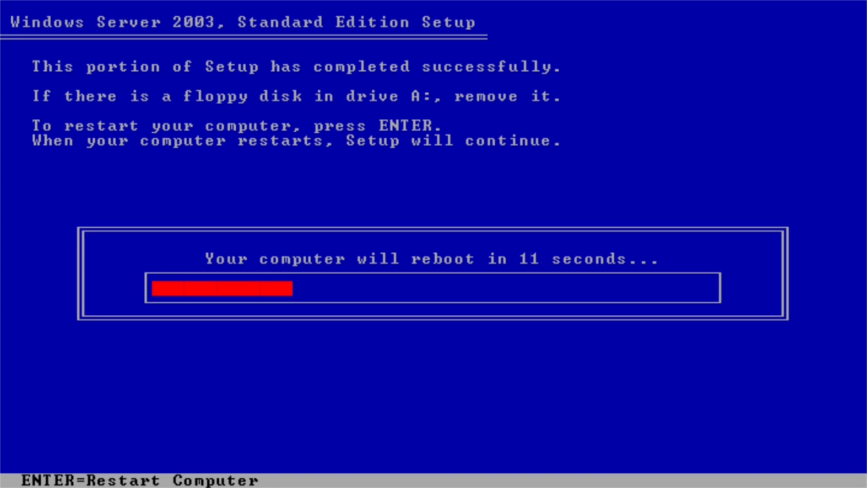
{"action": "key", "text": "Return"}
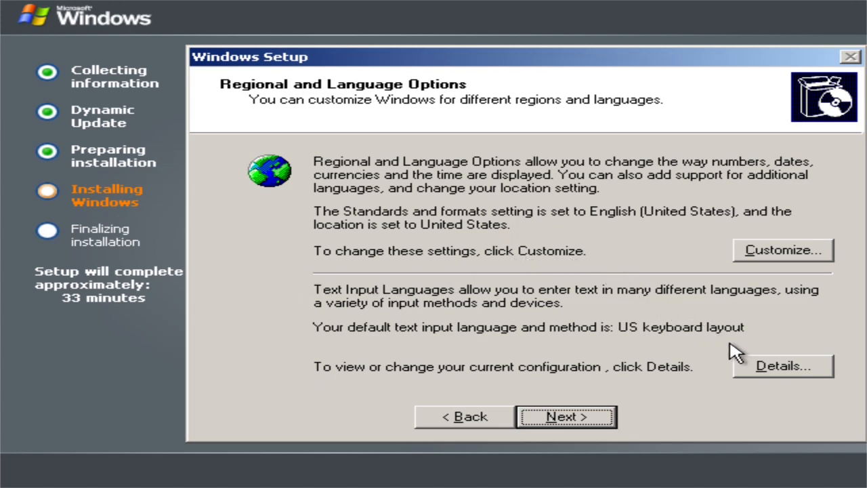
- Add German (Germany) with the German keyboard layout as an input language in the text input details
{"action": "left_click", "coordinate": [752, 366]}
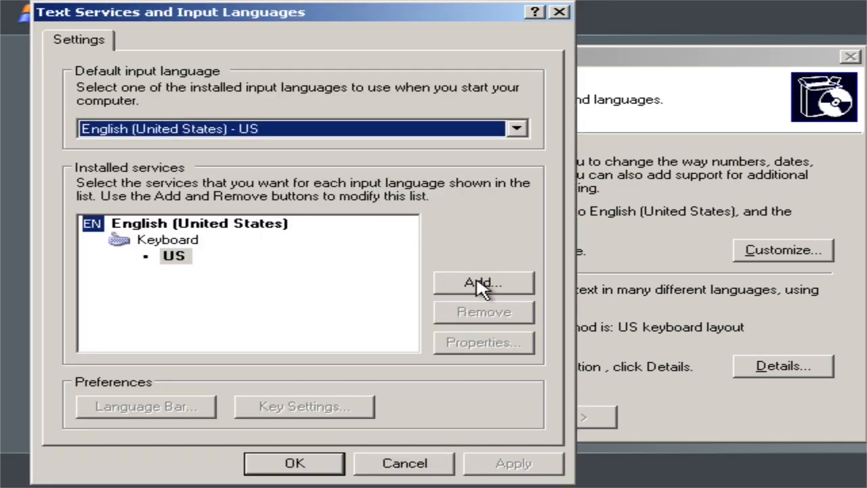
{"action": "left_click", "coordinate": [515, 279]}
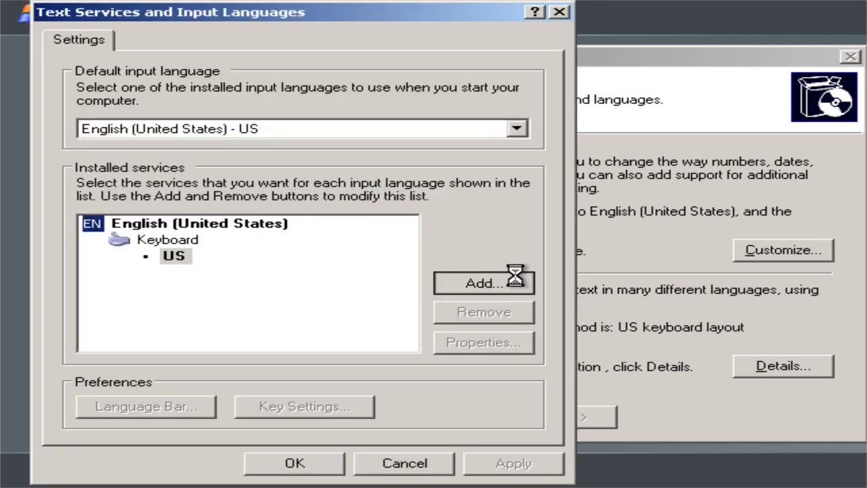
{"action": "left_click", "coordinate": [278, 124]}
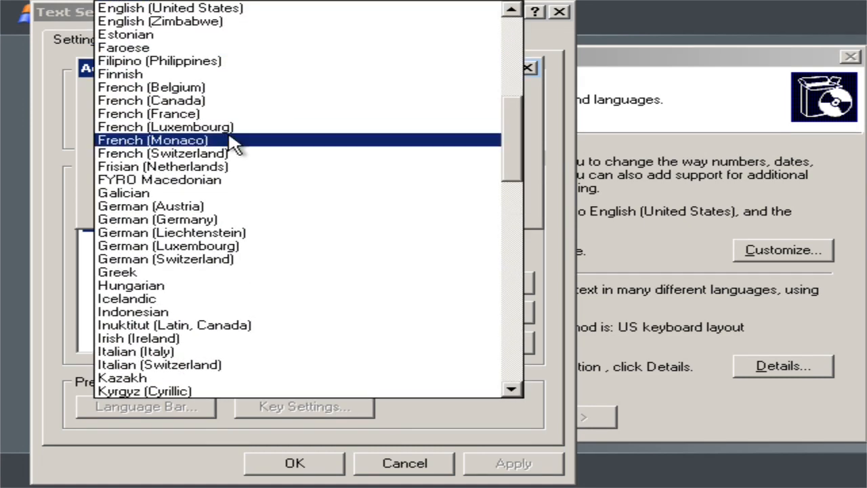
{"action": "left_click", "coordinate": [174, 220]}
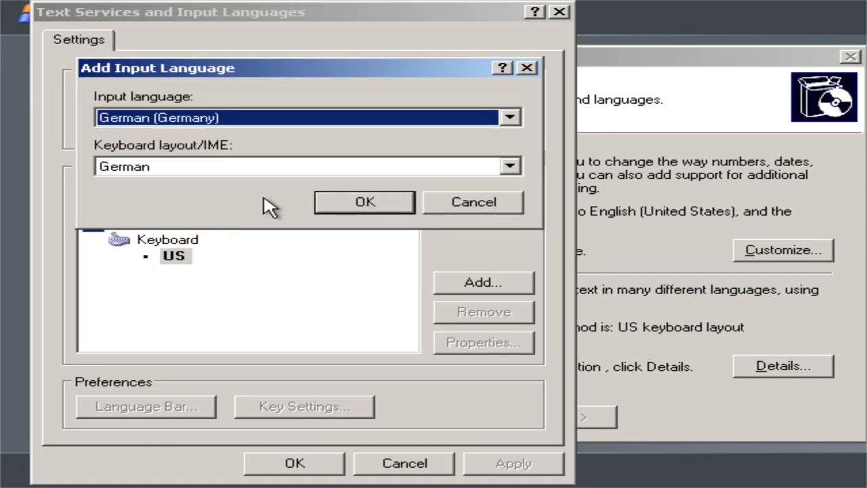
{"action": "left_click", "coordinate": [332, 212]}
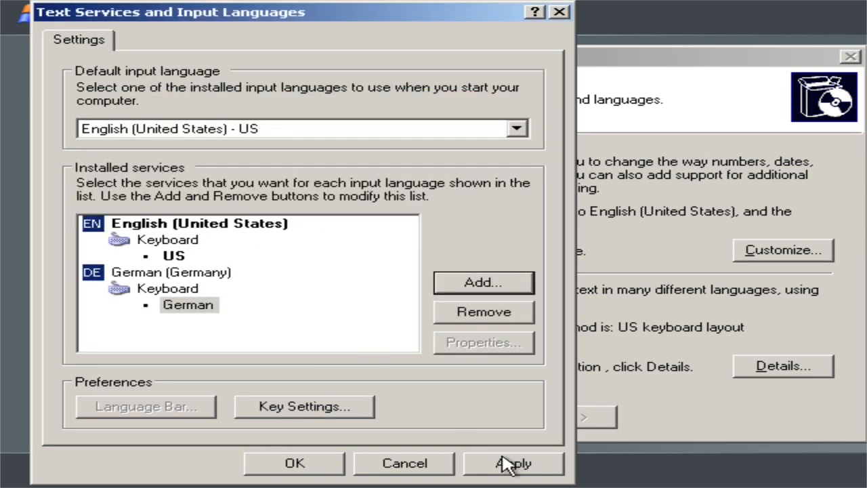
- Make German (Germany) - German the default input language and continue past the regional and language options
{"action": "left_click", "coordinate": [242, 130]}
{"action": "left_click", "coordinate": [258, 160]}
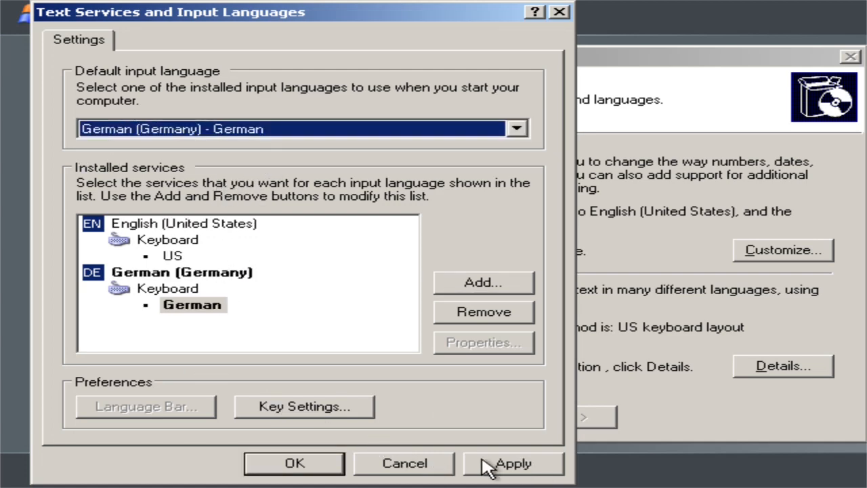
{"action": "left_click", "coordinate": [513, 463]}
{"action": "left_click", "coordinate": [331, 465]}
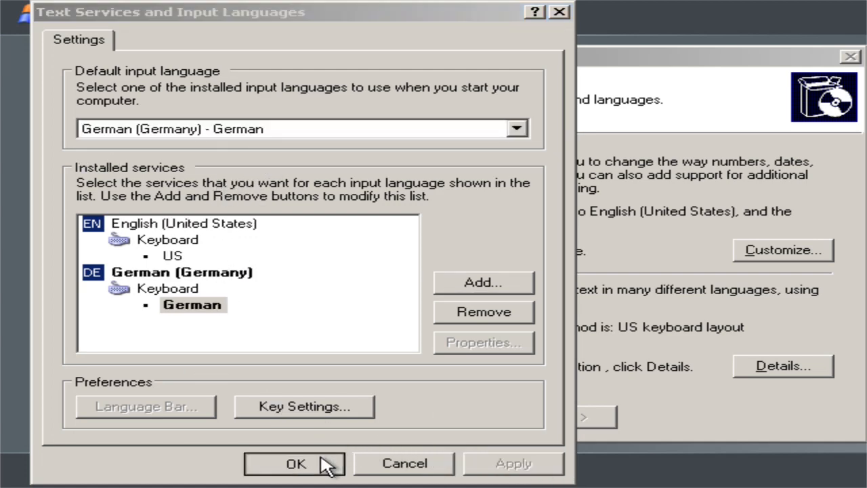
{"action": "left_click", "coordinate": [596, 417]}
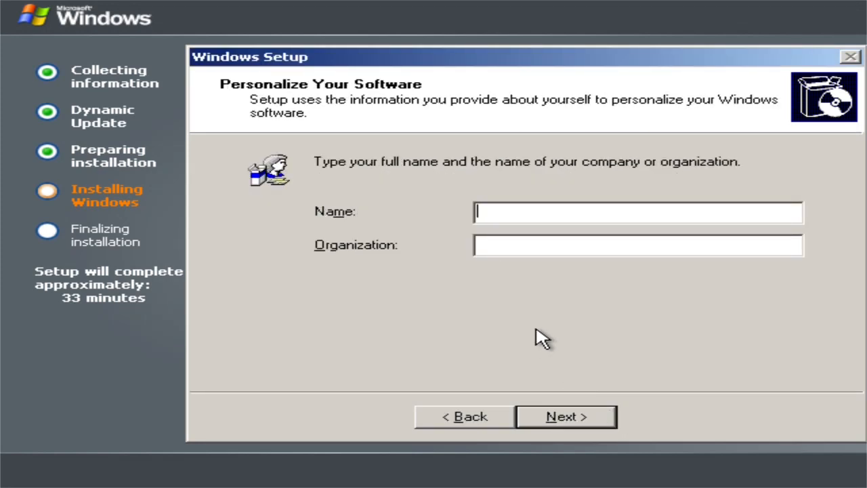
- Enter the user's name and the organization EmuGUI, and continue the setup
{"action": "type", "text": "lucien-rowan"}
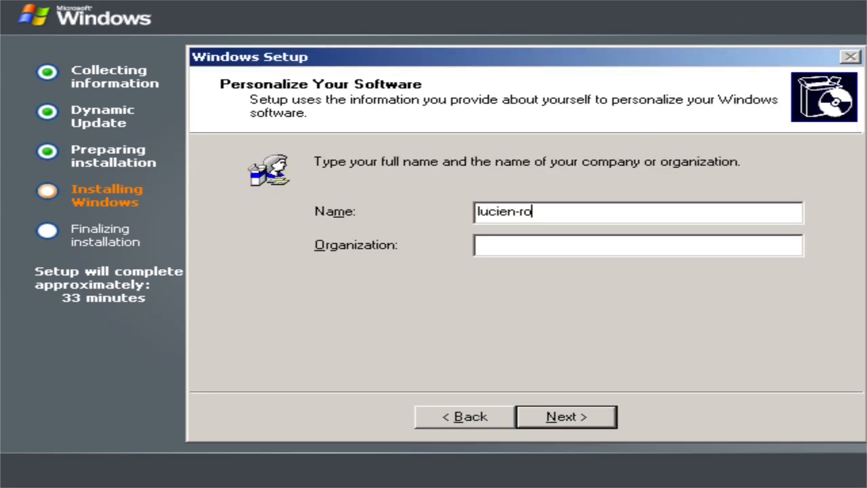
{"action": "key", "text": "Tab"}
{"action": "type", "text": "EmuGUI"}
{"action": "key", "text": "Return"}
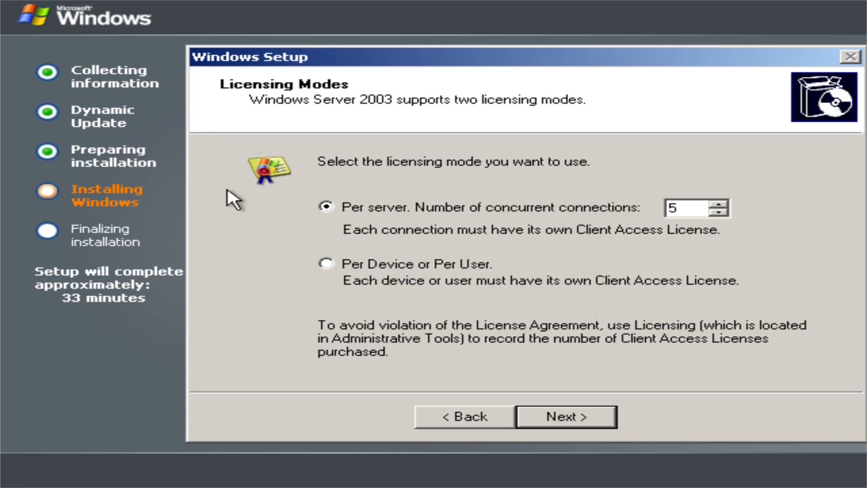
- Keep Per server licensing with 5 connections, and accept the suggested computer name with an empty Administrator password
{"action": "left_click", "coordinate": [559, 413]}
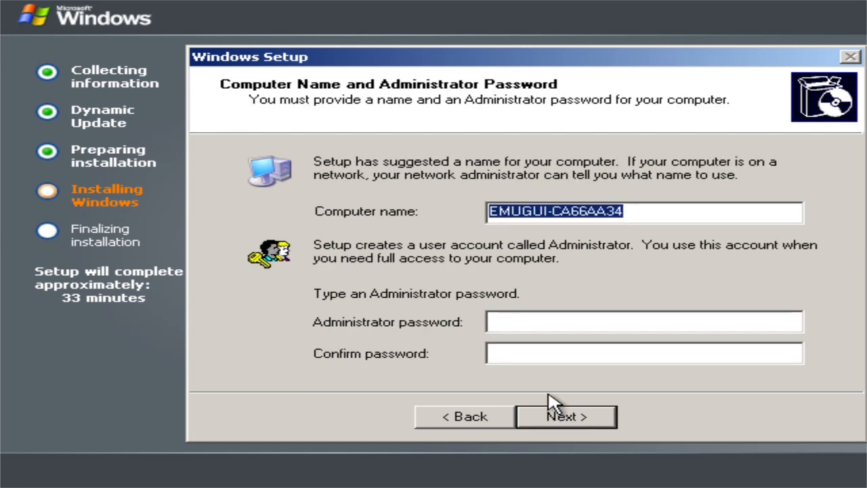
{"action": "left_click", "coordinate": [573, 318]}
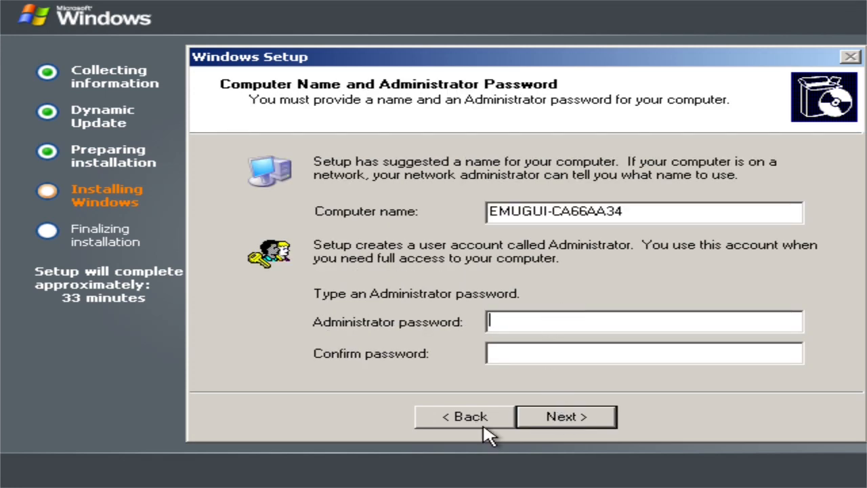
{"action": "left_click", "coordinate": [538, 416]}
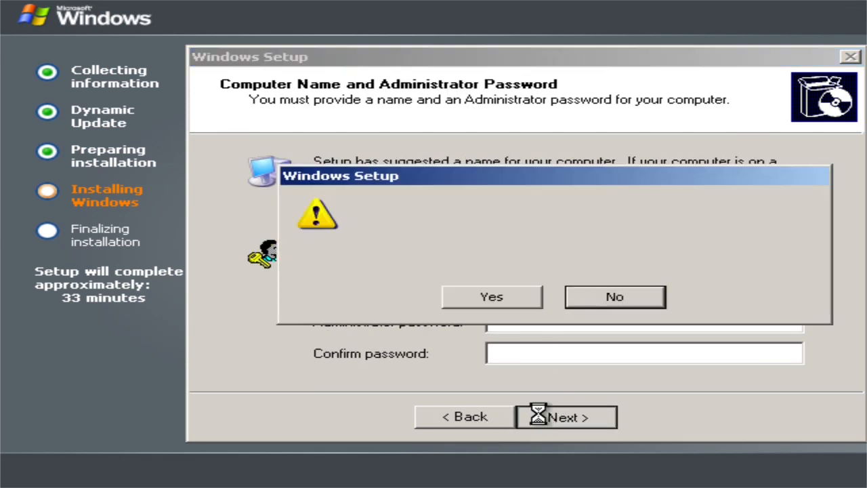
{"action": "left_click", "coordinate": [507, 304]}
- Set the time zone to (GMT+01:00) Amsterdam, Berlin, Bern, Rome, Stockholm, Vienna and continue
{"action": "left_click", "coordinate": [499, 294]}
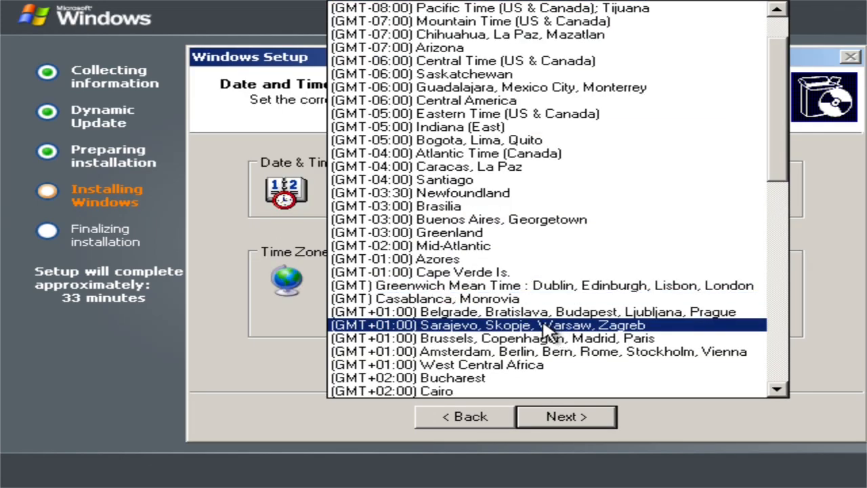
{"action": "left_click", "coordinate": [527, 353]}
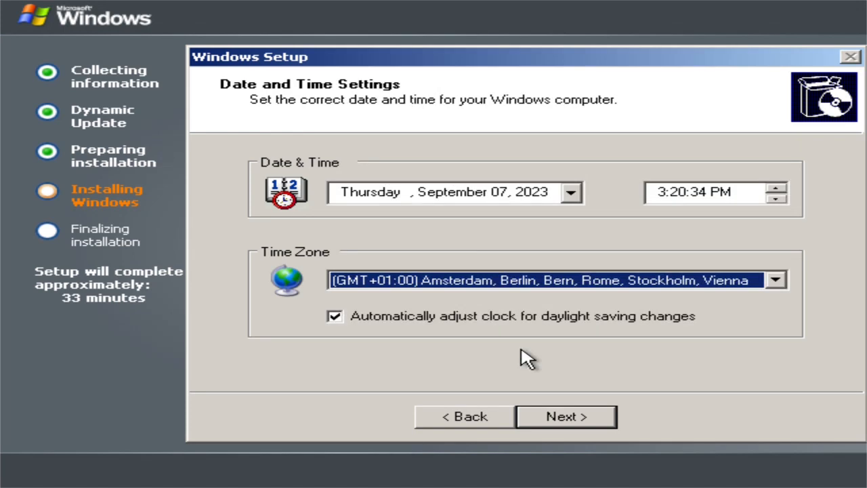
{"action": "left_click", "coordinate": [577, 415]}
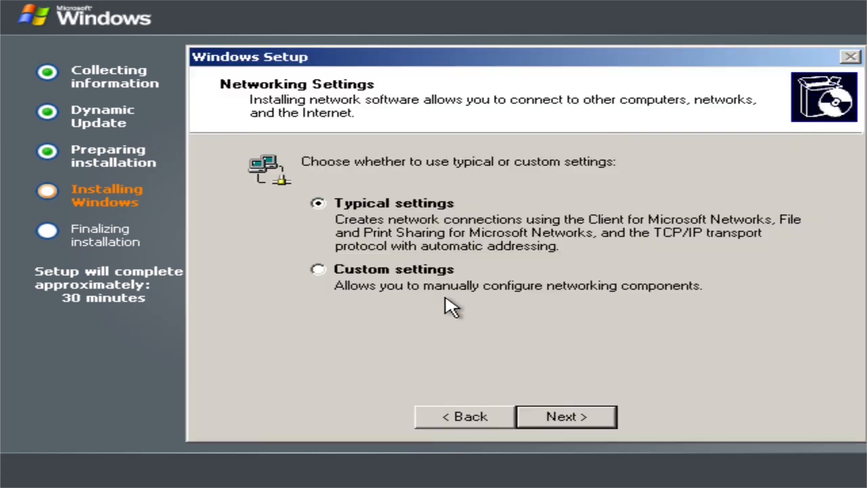
- Keep the Typical networking settings and make the computer a member of the workgroup WORKGROUP
{"action": "left_click", "coordinate": [573, 423]}
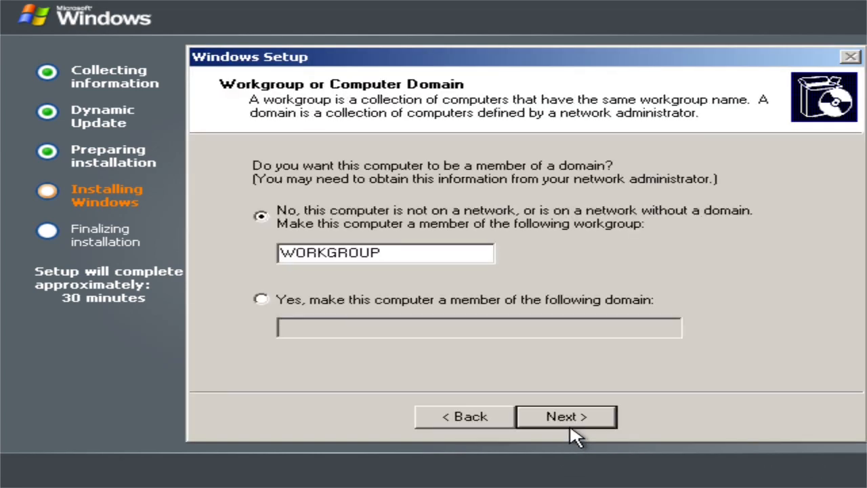
{"action": "left_click", "coordinate": [568, 419]}
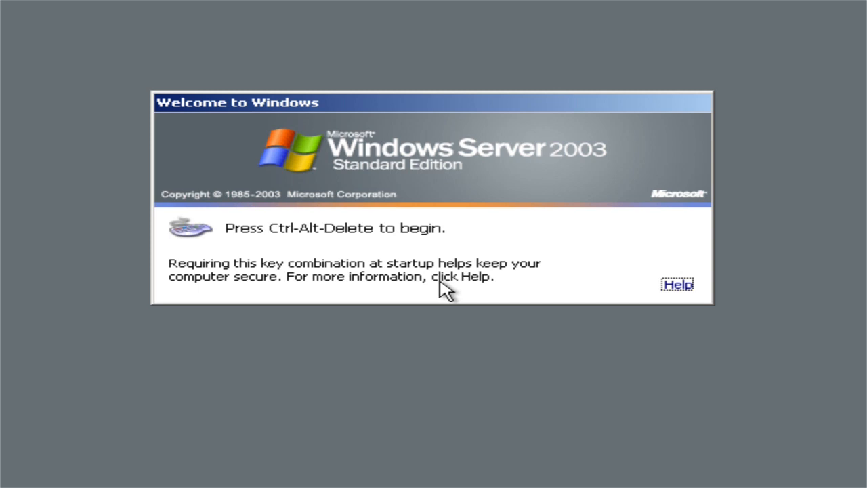
- Run sendkey ctrl-alt-delete in the QEMU monitor console and log on to Windows as Administrator with the empty password
{"action": "key", "text": "ctrl+alt+f"}
{"action": "left_click", "coordinate": [108, 42]}
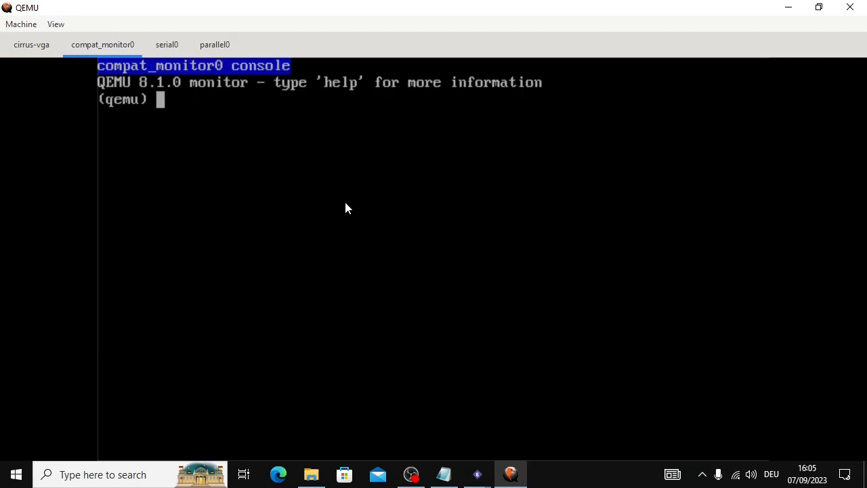
{"action": "key", "text": "ctrl+alt+f"}
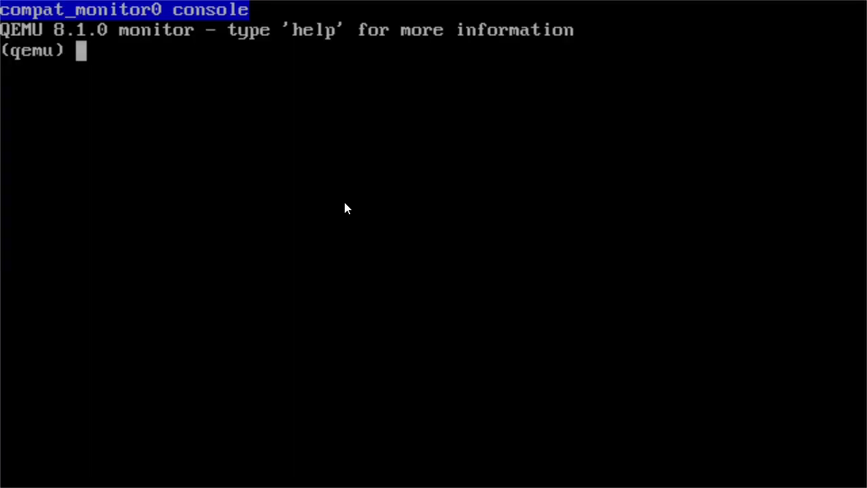
{"action": "type", "text": "send"}
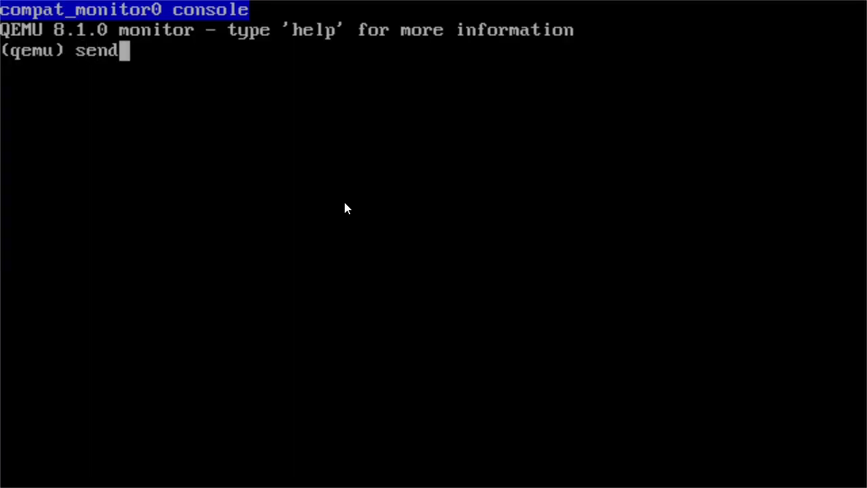
{"action": "type", "text": "key ctrl-"}
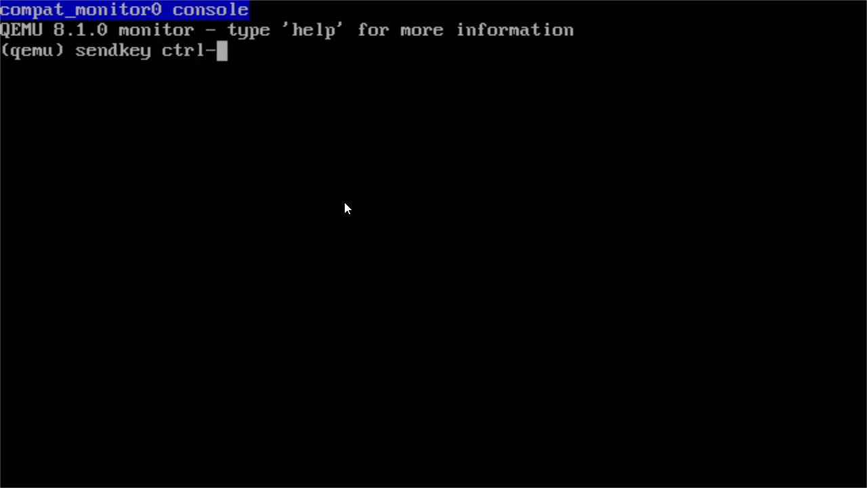
{"action": "type", "text": "alt-delete"}
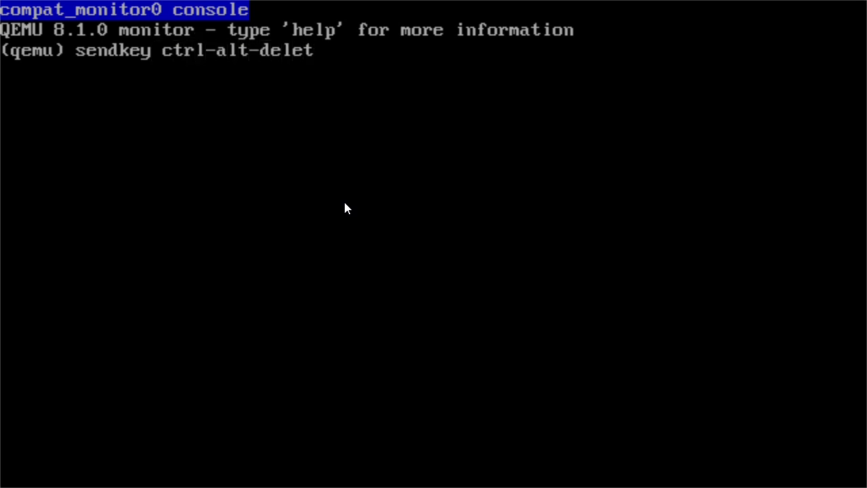
{"action": "key", "text": "Return"}
{"action": "key", "text": "ctrl+alt+1"}
{"action": "key", "text": "Return"}
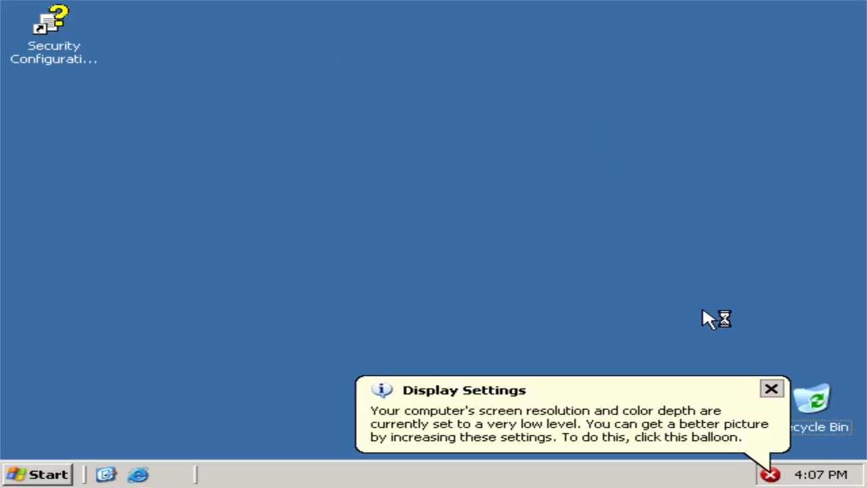
- Let Windows automatically correct the screen resolution and color depth, and dismiss the activation reminder
{"action": "left_click", "coordinate": [771, 474]}
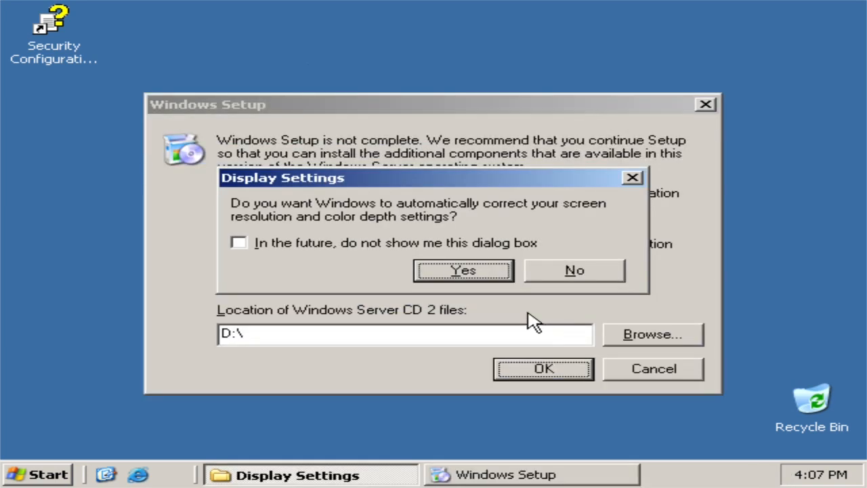
{"action": "left_click", "coordinate": [464, 270]}
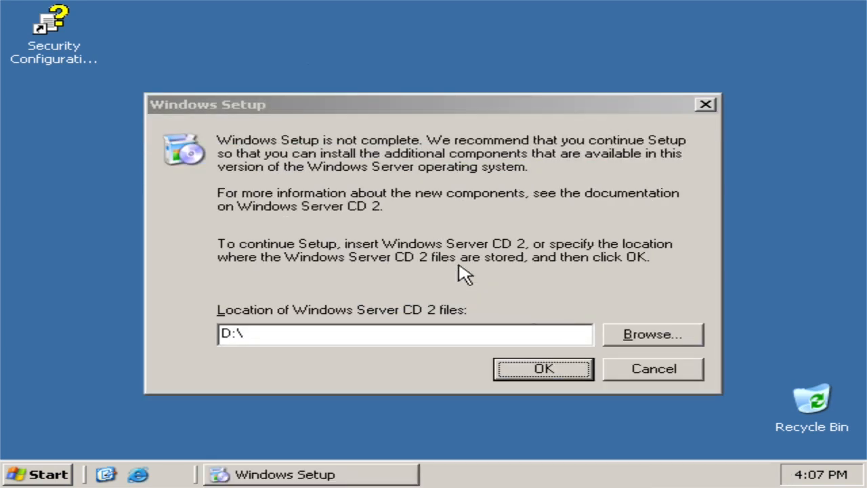
{"action": "key", "text": "super"}
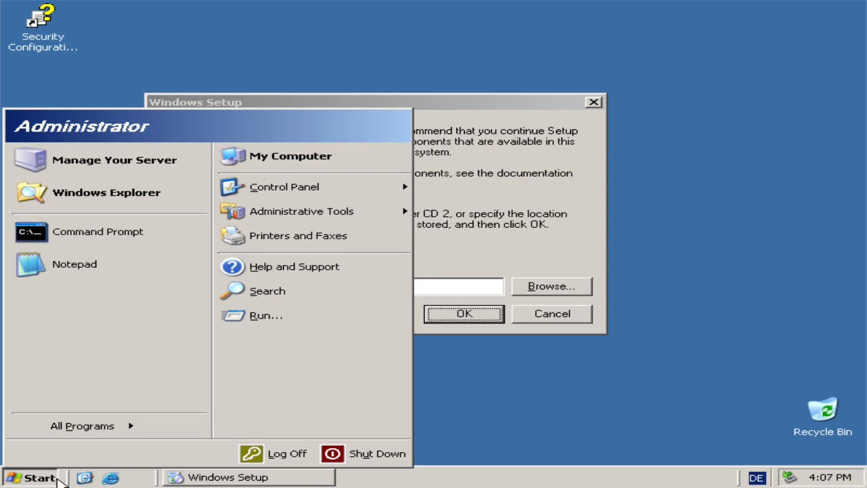
{"action": "left_click", "coordinate": [45, 477]}
{"action": "left_click", "coordinate": [472, 227]}
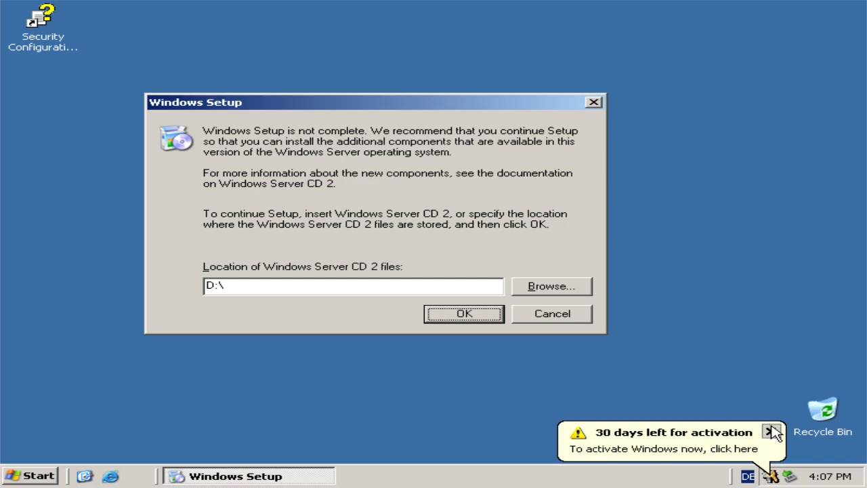
{"action": "left_click", "coordinate": [773, 431]}
- List the virtual machine's block devices with info block in the QEMU monitor console
{"action": "left_click", "coordinate": [189, 237]}
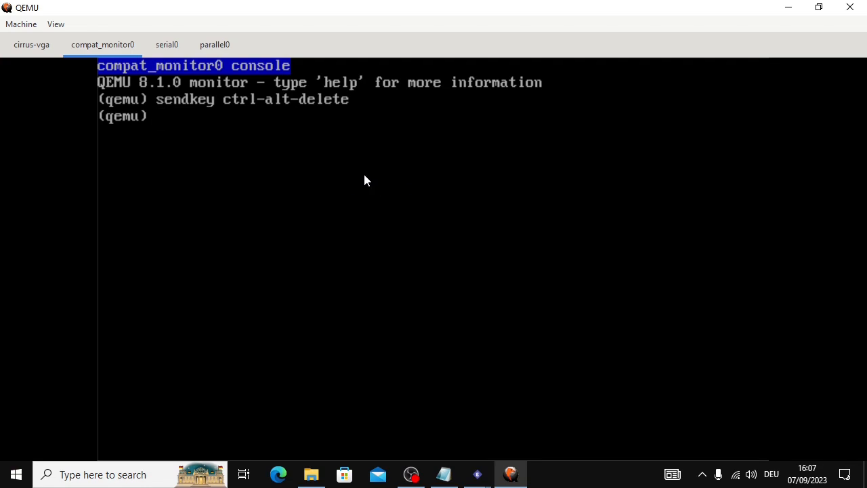
{"action": "key", "text": "ctrl+alt+f"}
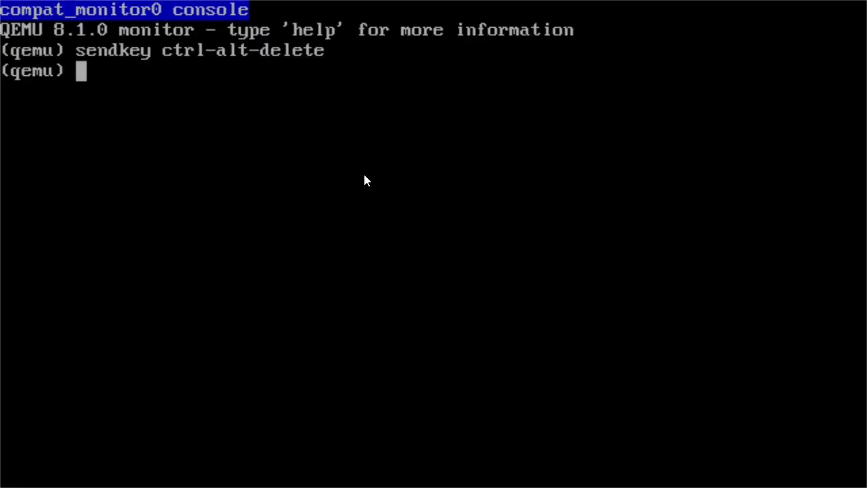
{"action": "type", "text": "info block"}
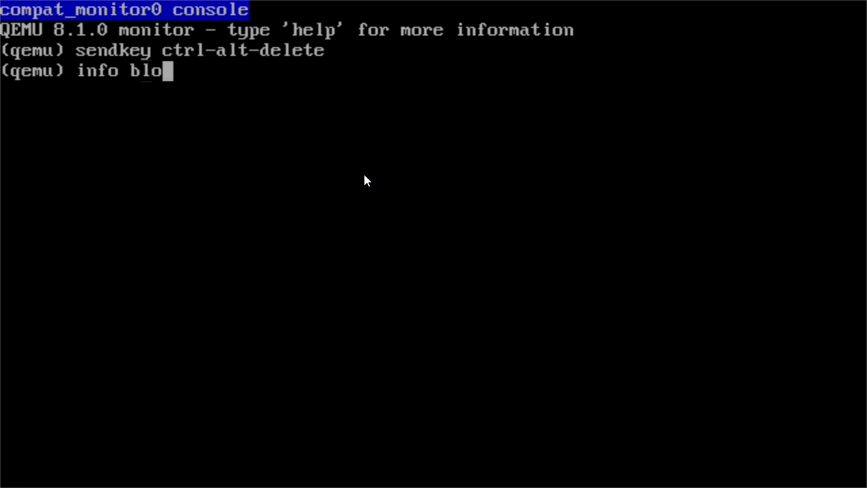
{"action": "key", "text": "Return"}
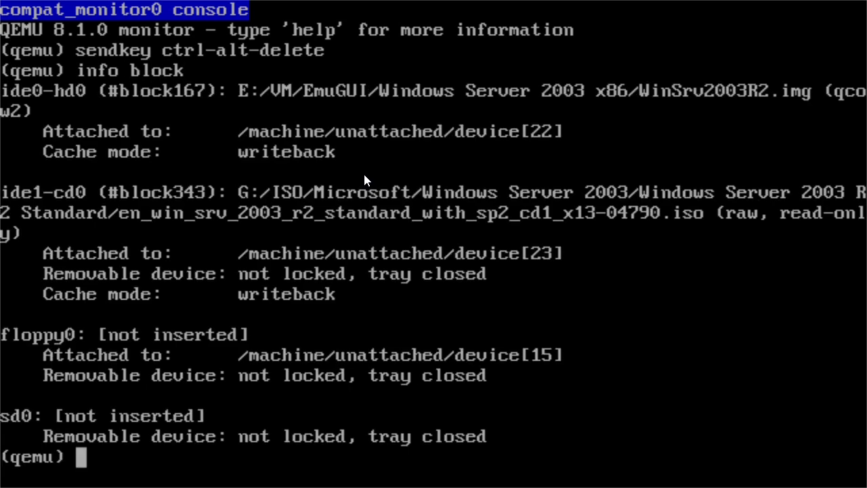
- Change the medium in ide1-cd0 to the CD 2 image en_win_srv_2003_r2_standard_with_sp2_cd2_x13-68583.iso, giving its full path under G:/ISO/Microsoft
{"action": "type", "text": "change ide1-c"}
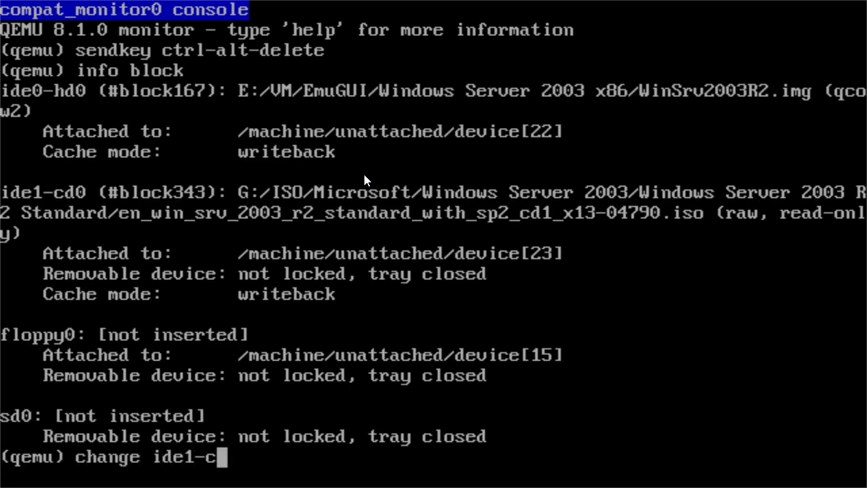
{"action": "type", "text": "d0 \"\""}
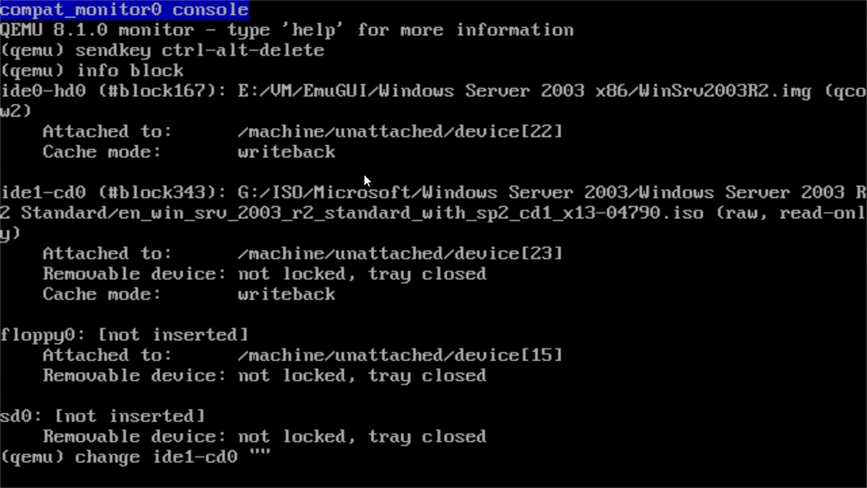
{"action": "type", "text": "G:/"}
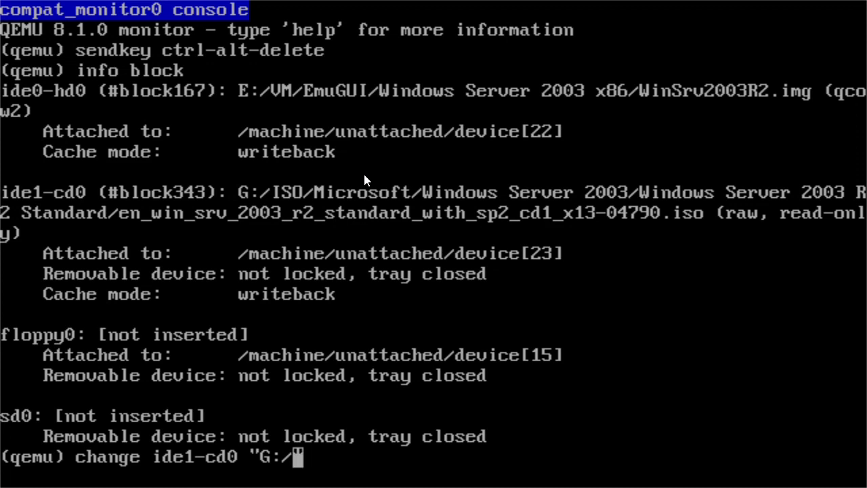
{"action": "type", "text": "ISO(/"}
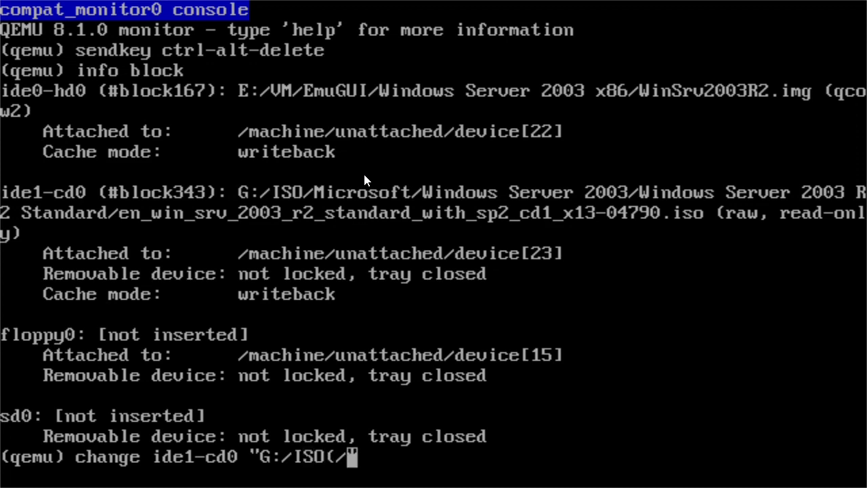
{"action": "key", "text": "BackSpace"}
{"action": "key", "text": "BackSpace"}
{"action": "type", "text": "/"}
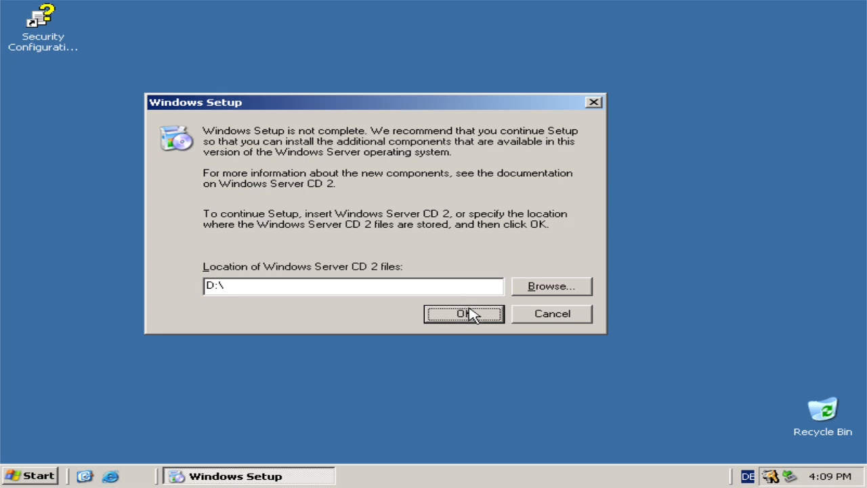
- Continue Windows Server 2003 R2 Setup from D:\, accept the license agreement, install the files and finish the wizard
{"action": "left_click", "coordinate": [472, 314]}
{"action": "left_click", "coordinate": [401, 307]}
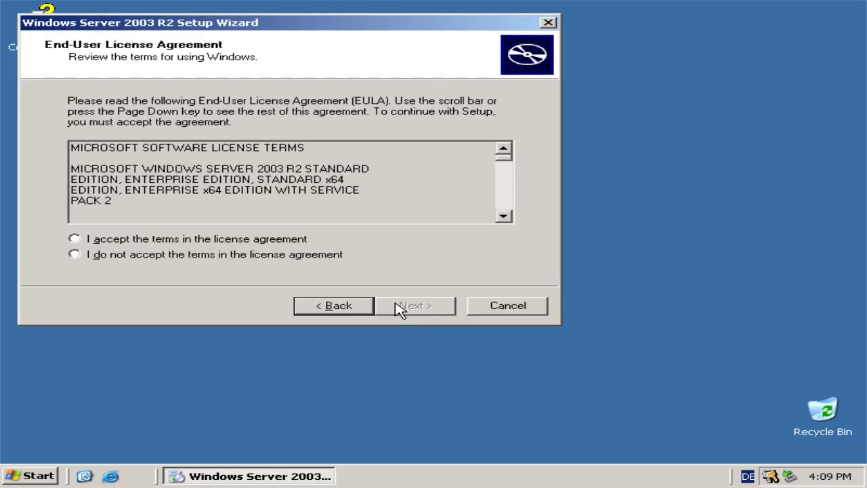
{"action": "left_click", "coordinate": [266, 243]}
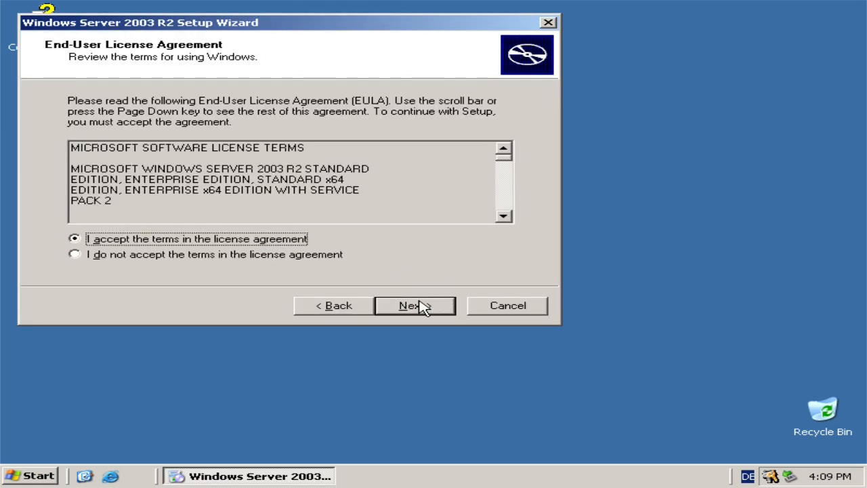
{"action": "left_click", "coordinate": [420, 306]}
{"action": "left_click", "coordinate": [420, 305]}
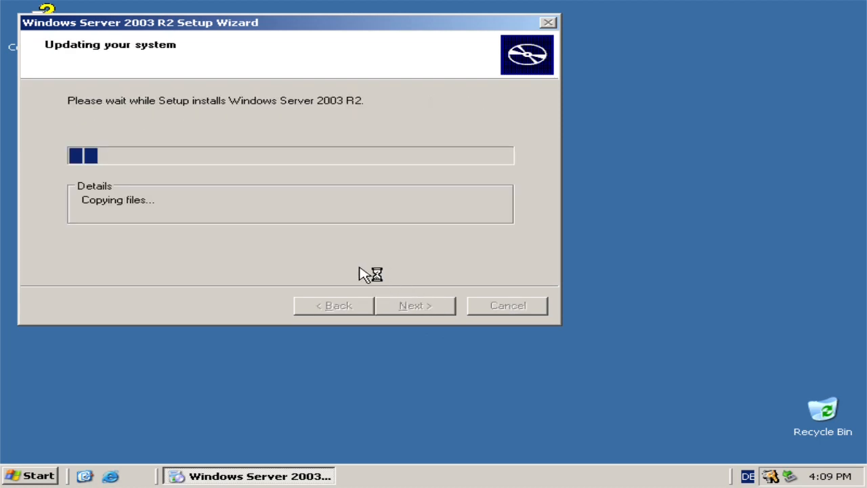
{"action": "left_click", "coordinate": [49, 473]}
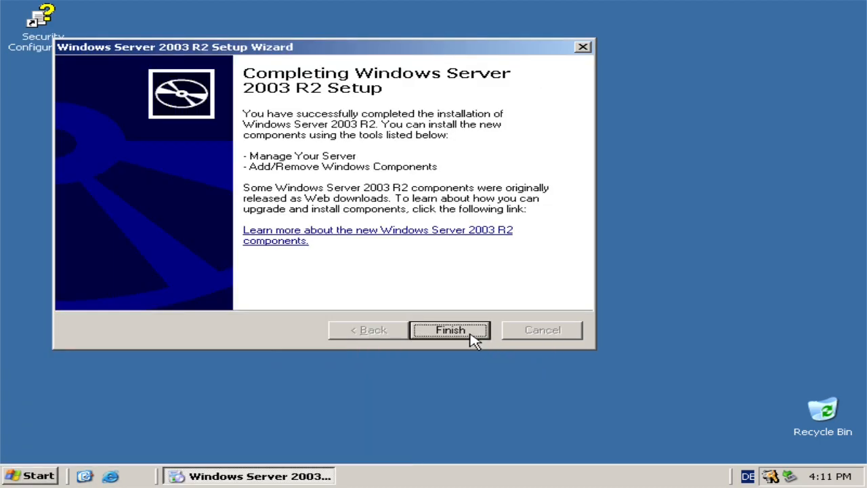
{"action": "left_click", "coordinate": [468, 332]}
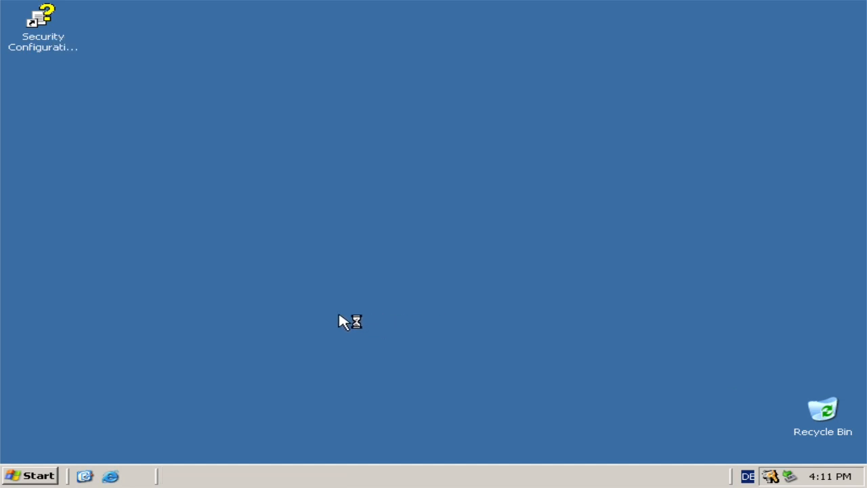
- Finish the Post-Setup Security Updates page, allowing inbound connections, and close Manage Your Server with its display at logon turned off
{"action": "scroll", "coordinate": [383, 225], "scroll_direction": "down", "scroll_amount": 1}
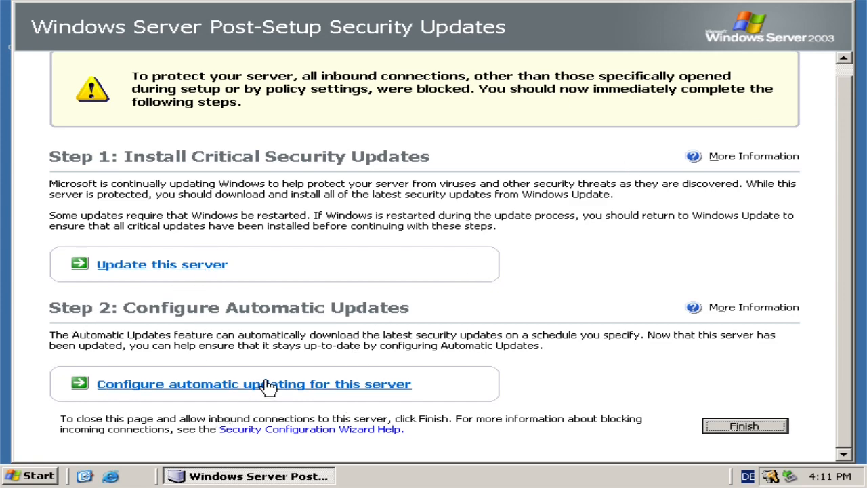
{"action": "left_click", "coordinate": [754, 425]}
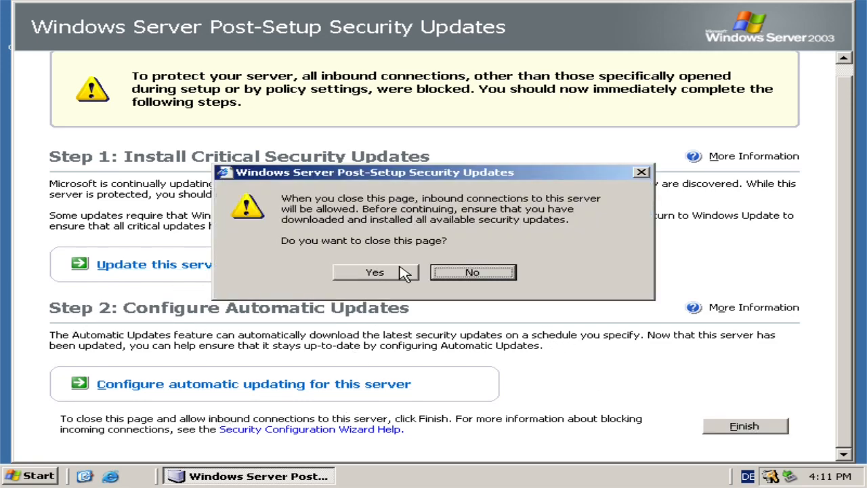
{"action": "left_click", "coordinate": [400, 273]}
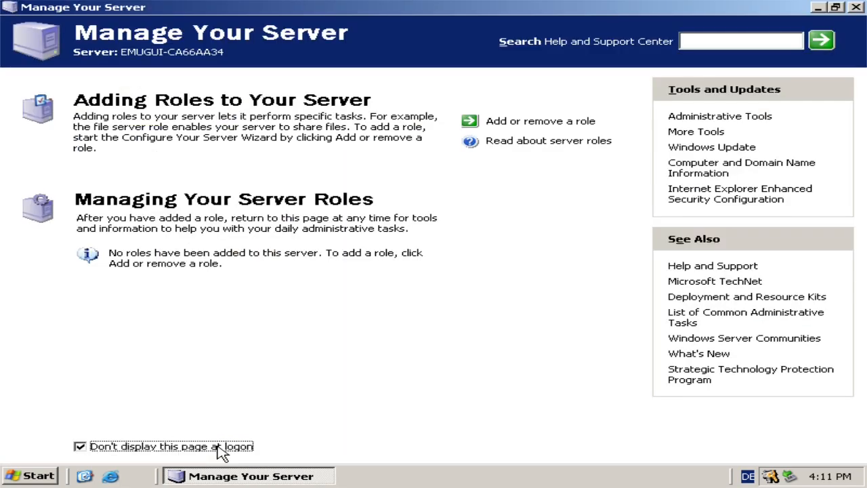
{"action": "left_click", "coordinate": [857, 8]}
- Restart Windows with the reason Operating System: Reconfiguration (Planned) and the comment "Completing installation"
{"action": "left_click", "coordinate": [28, 475]}
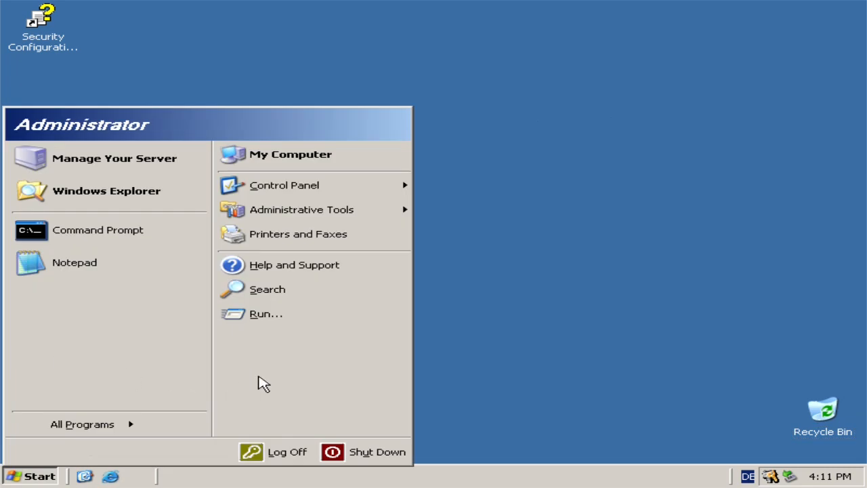
{"action": "left_click", "coordinate": [401, 452]}
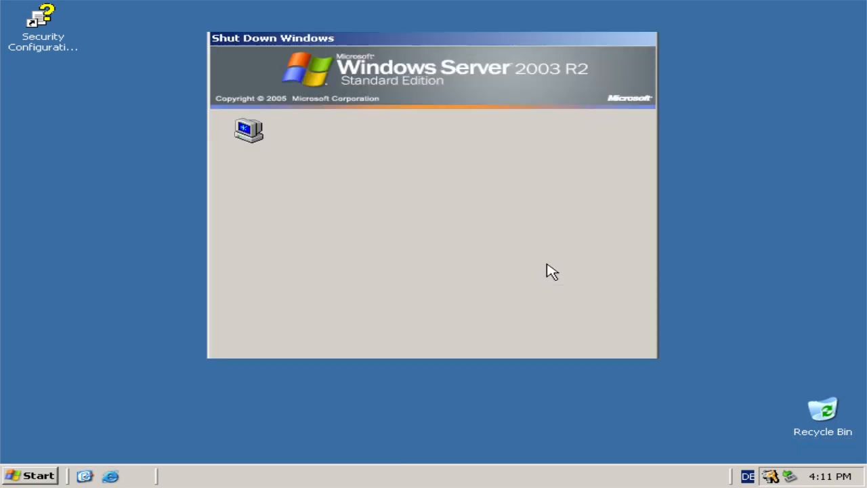
{"action": "left_click", "coordinate": [433, 145]}
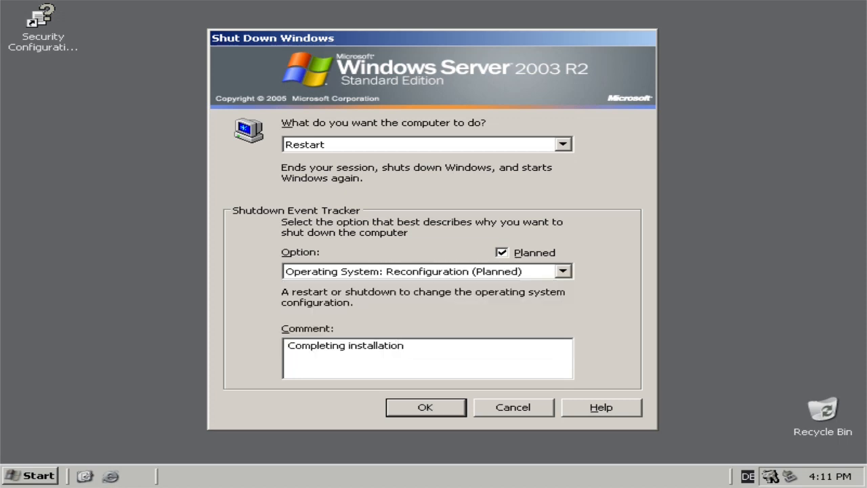
{"action": "key", "text": "Return"}
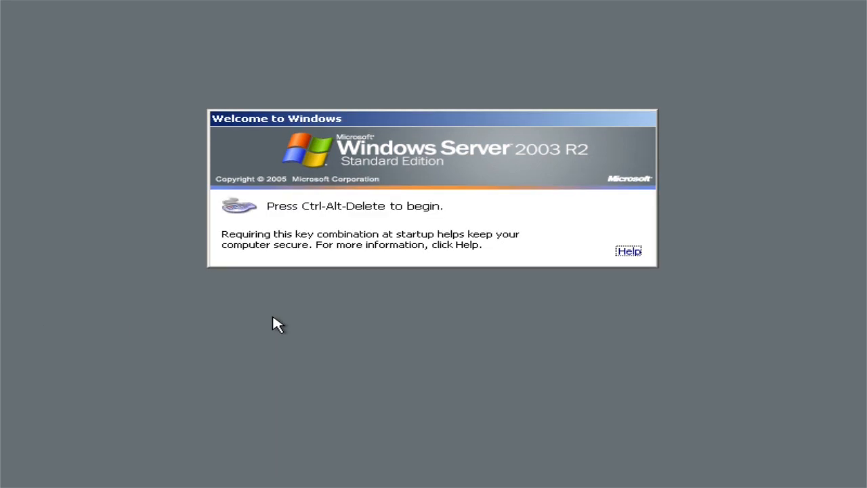
- Leave full screen, issue the QEMU monitor command sendkey ctrl-alt-delete to begin the Windows logon, and return to the guest display
{"action": "key", "text": "ctrl+alt+f"}
{"action": "key", "text": "ctrl+alt+g"}
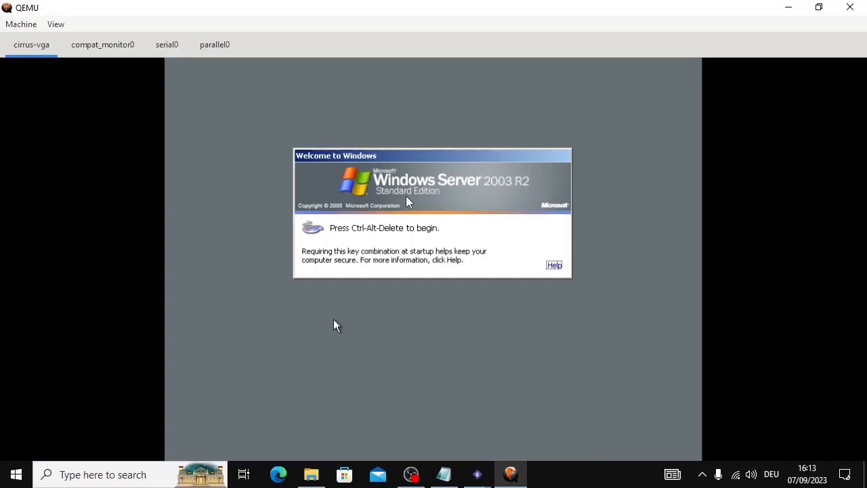
{"action": "left_click", "coordinate": [109, 41]}
{"action": "type", "text": "sen"}
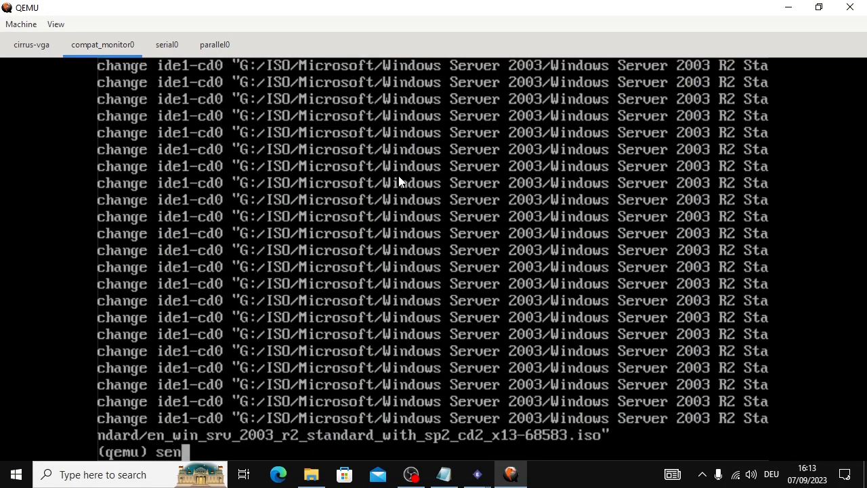
{"action": "type", "text": "dkey ctrl"}
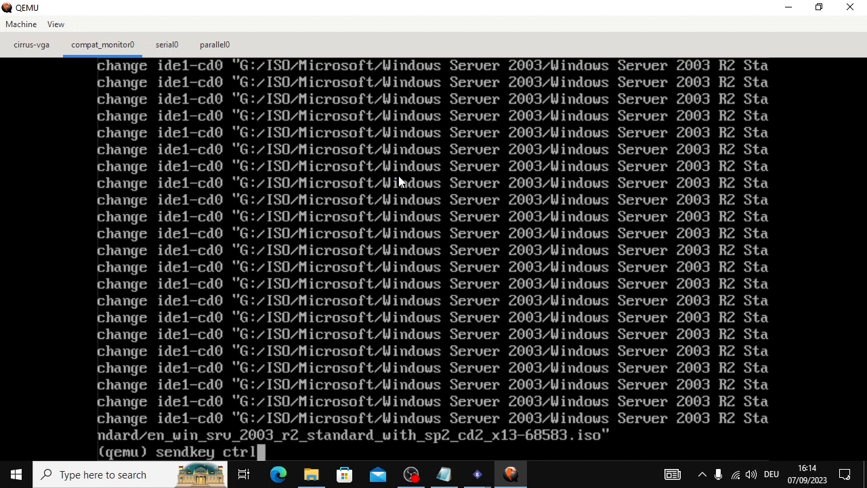
{"action": "type", "text": "-alt-delete"}
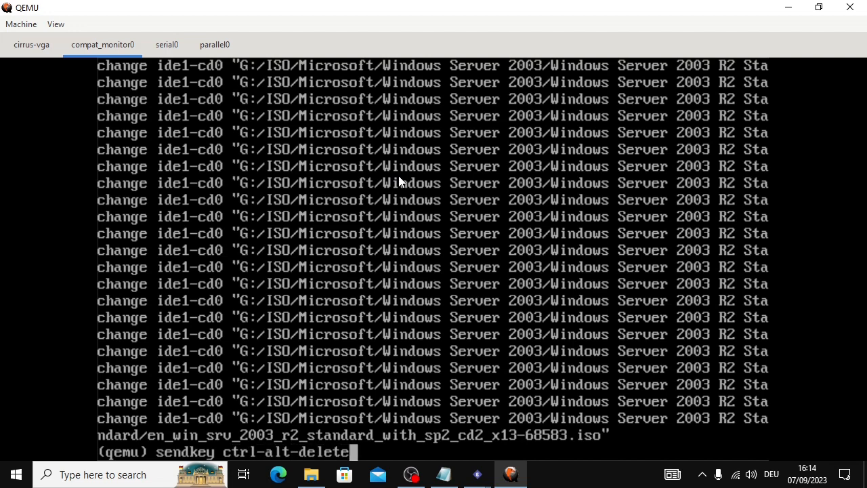
{"action": "key", "text": "Return"}
{"action": "left_click", "coordinate": [29, 45]}
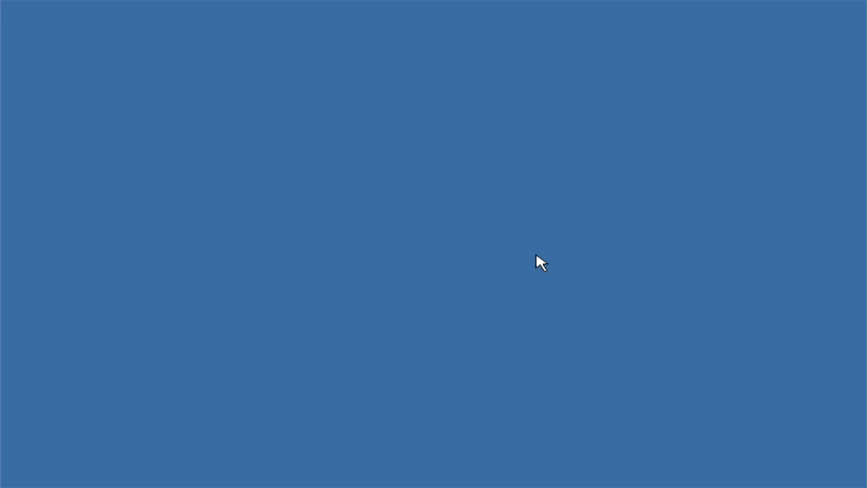
- Move the Recycle Bin desktop icon close to the Security Configuration shortcut
{"action": "left_click_drag", "start_coordinate": [512, 229], "coordinate": [622, 347]}
{"action": "left_click", "coordinate": [839, 431]}
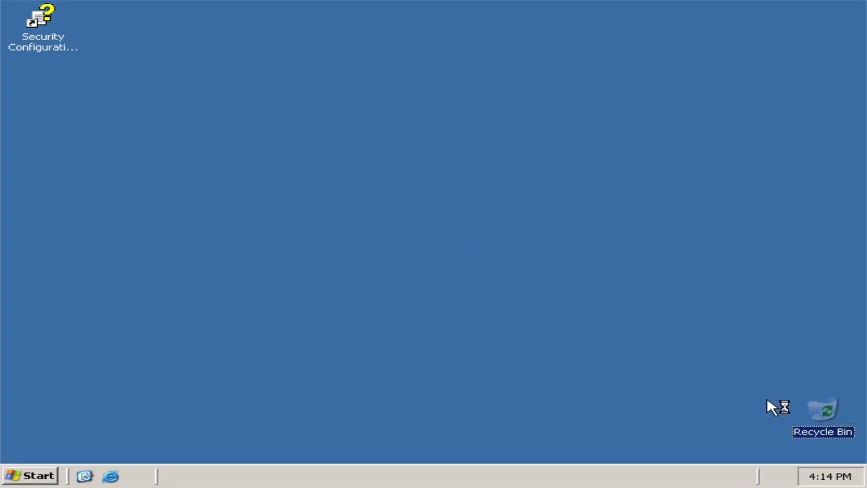
{"action": "left_click_drag", "start_coordinate": [822, 409], "coordinate": [130, 106]}
{"action": "left_click", "coordinate": [783, 407]}
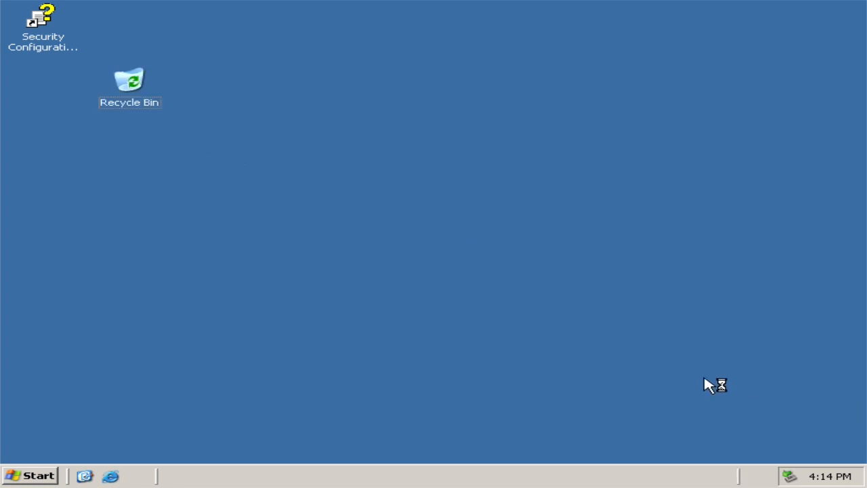
{"action": "right_click", "coordinate": [122, 105]}
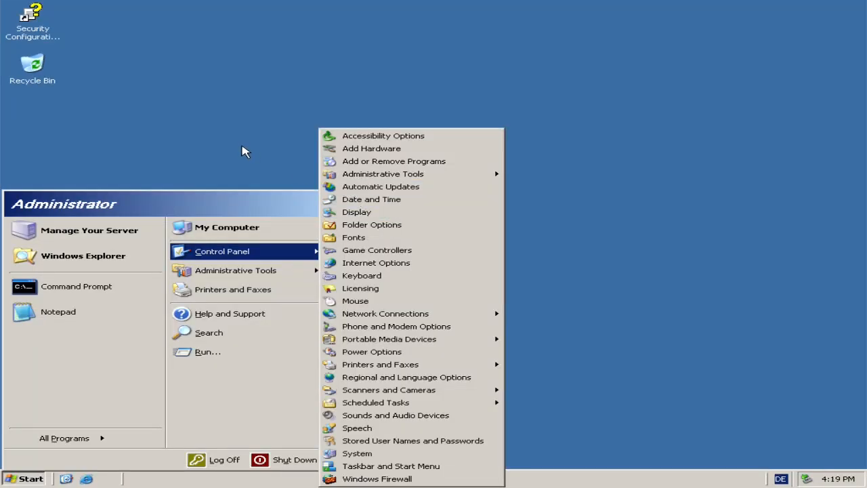
- Reopen the list of Control Panel items to examine what is available
{"action": "key", "text": "Escape"}
{"action": "key", "text": "Escape"}
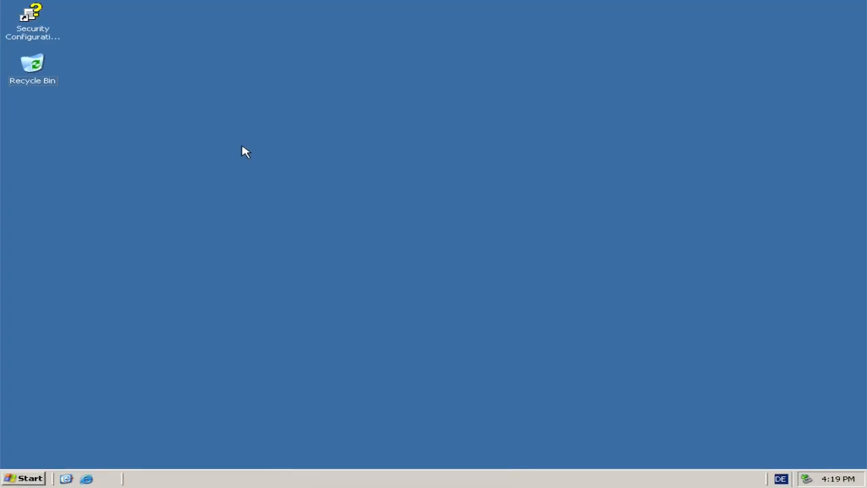
{"action": "left_click", "coordinate": [10, 480]}
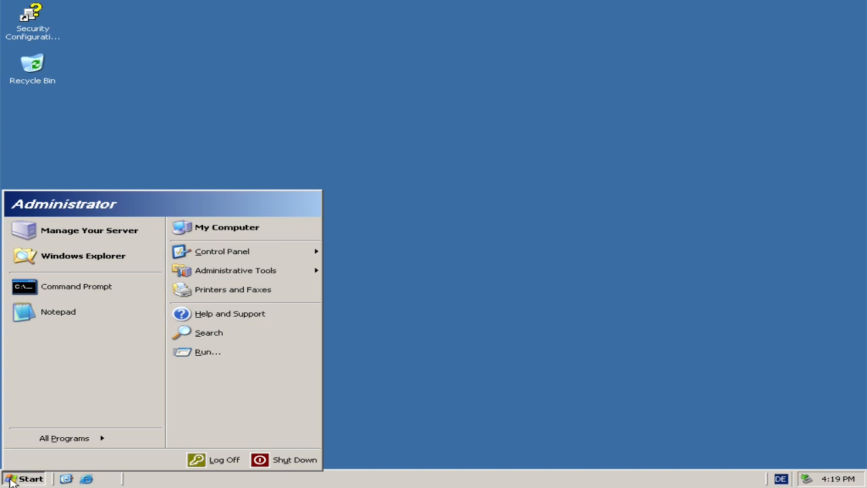
{"action": "mouse_move", "coordinate": [317, 253]}
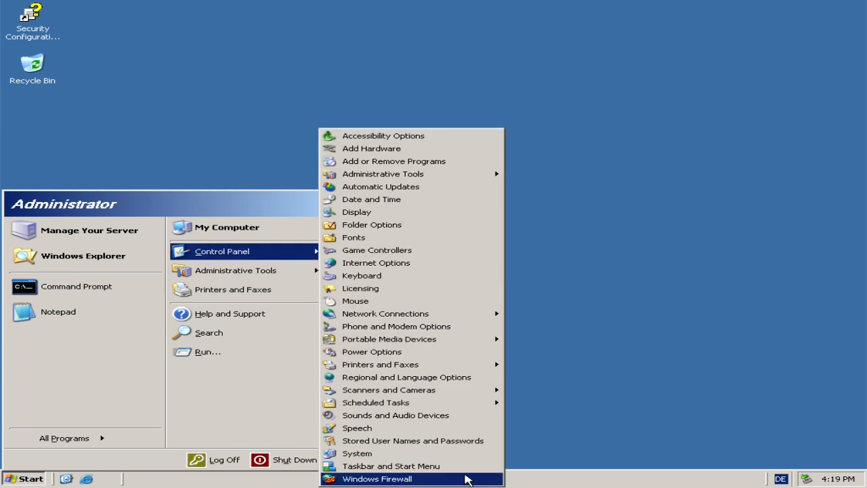